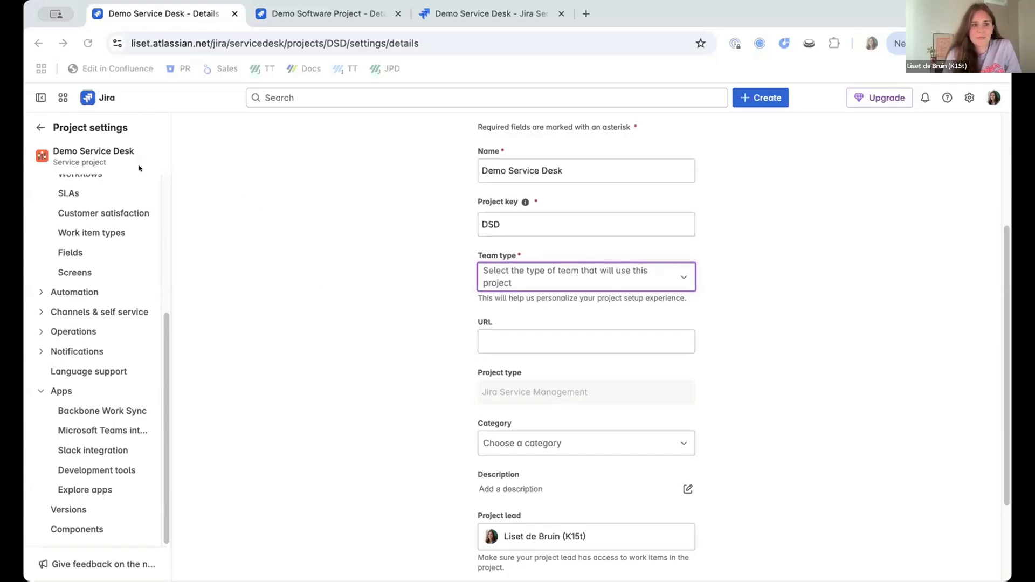
click(268, 15)
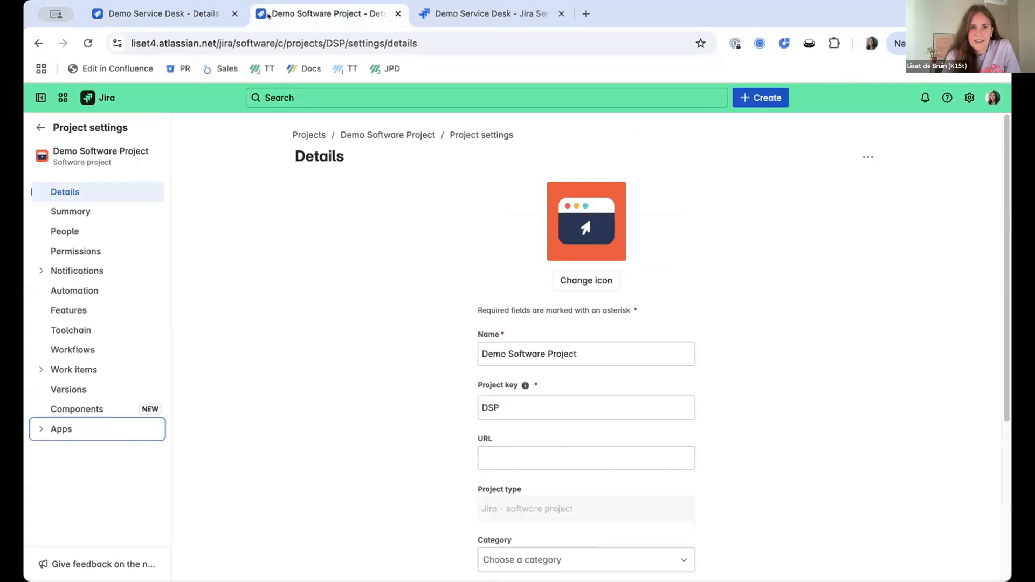
click(167, 20)
click(260, 18)
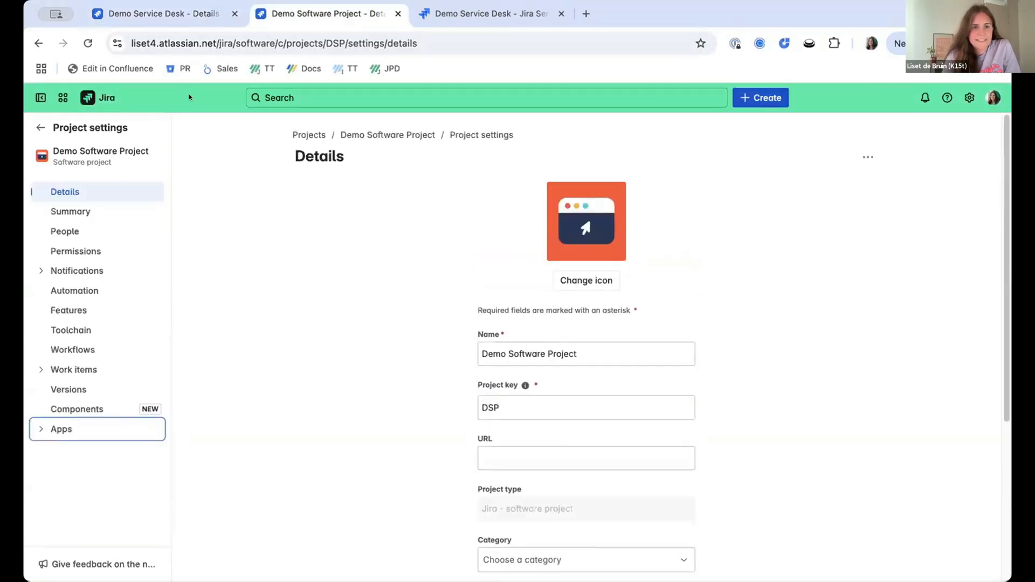
click(179, 10)
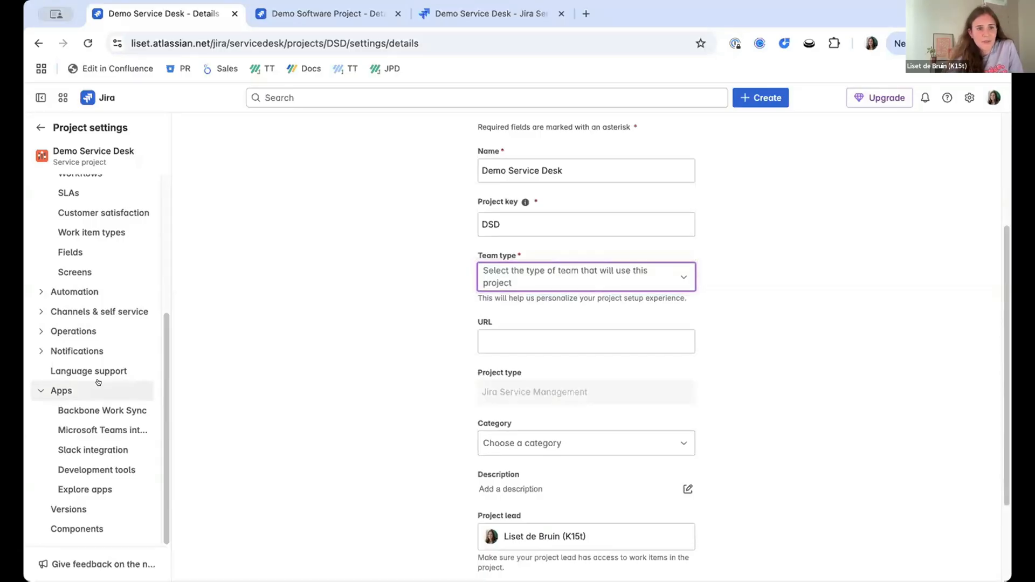
Start a new Backbone Work Sync synchronization for Demo Service Desk with another Cloud instance.
click(108, 412)
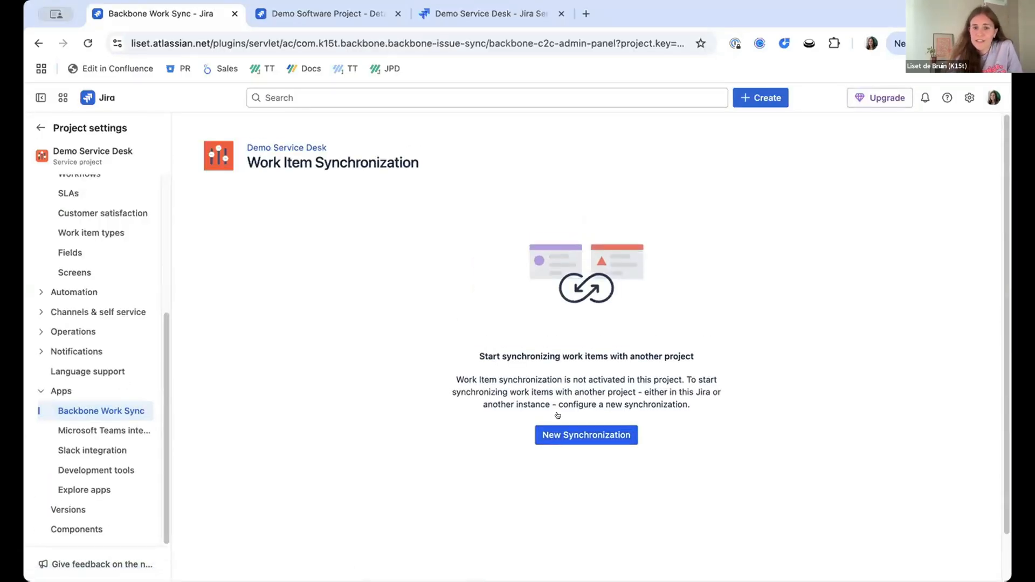
click(563, 427)
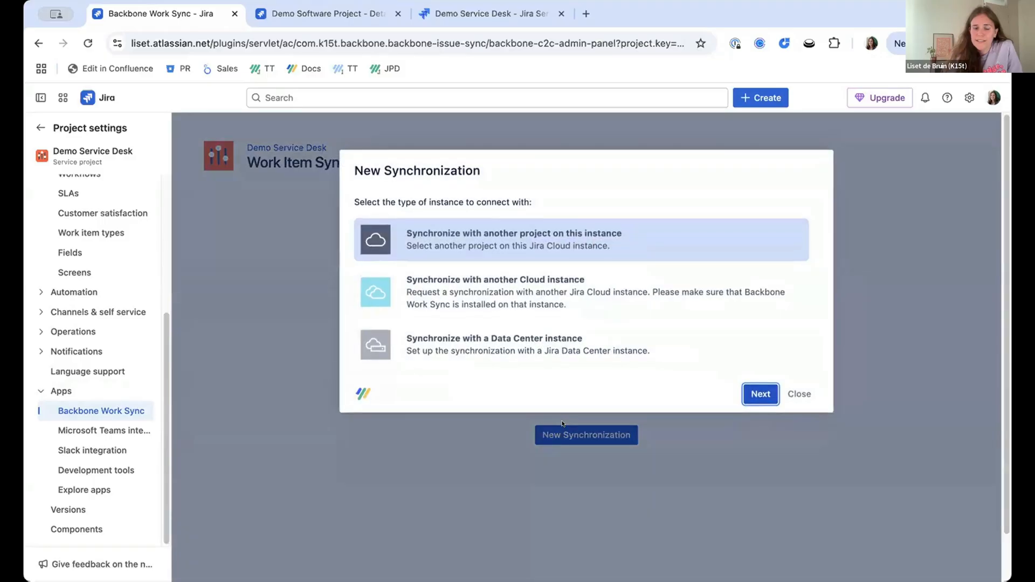
click(537, 293)
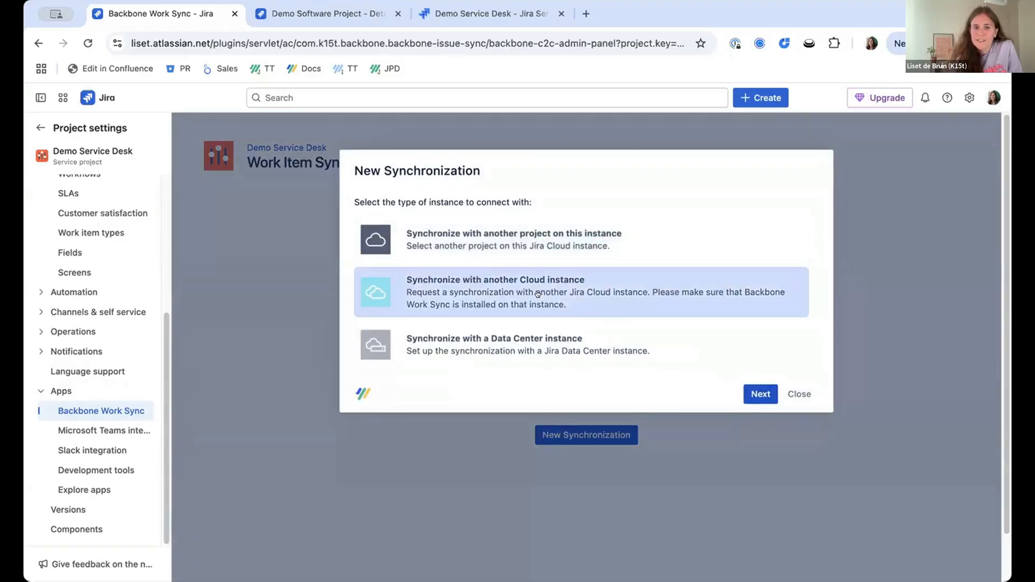
click(750, 389)
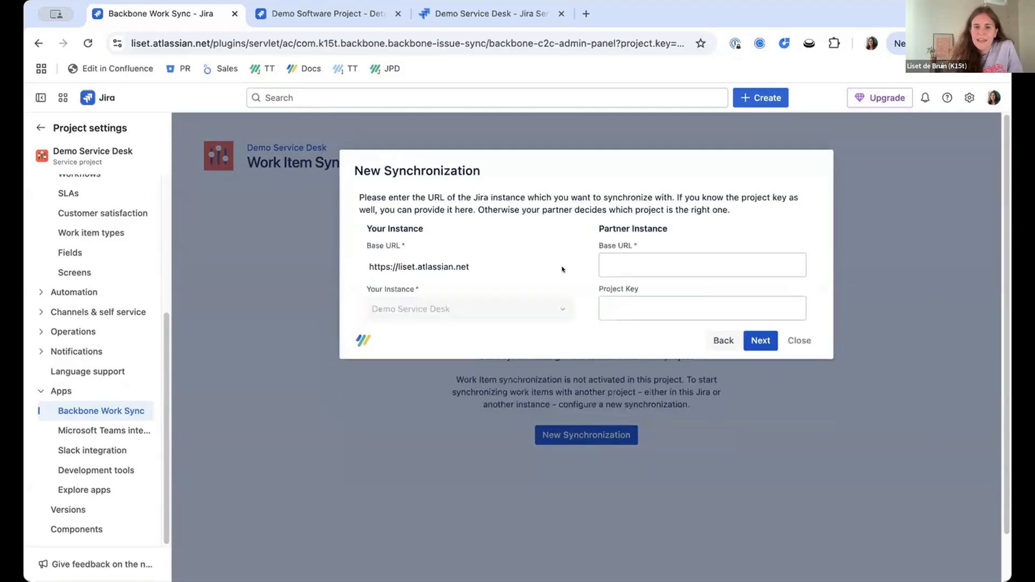
Set the partner instance to the Demo Software Project site's base URL with project key DSP.
drag(478, 269, 360, 268)
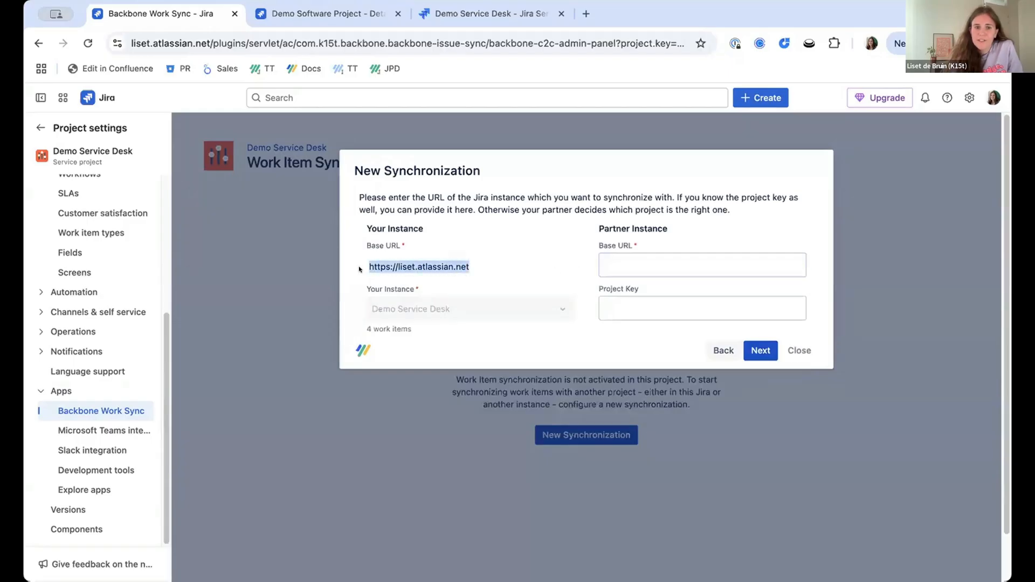
key(ctrl+c)
click(674, 264)
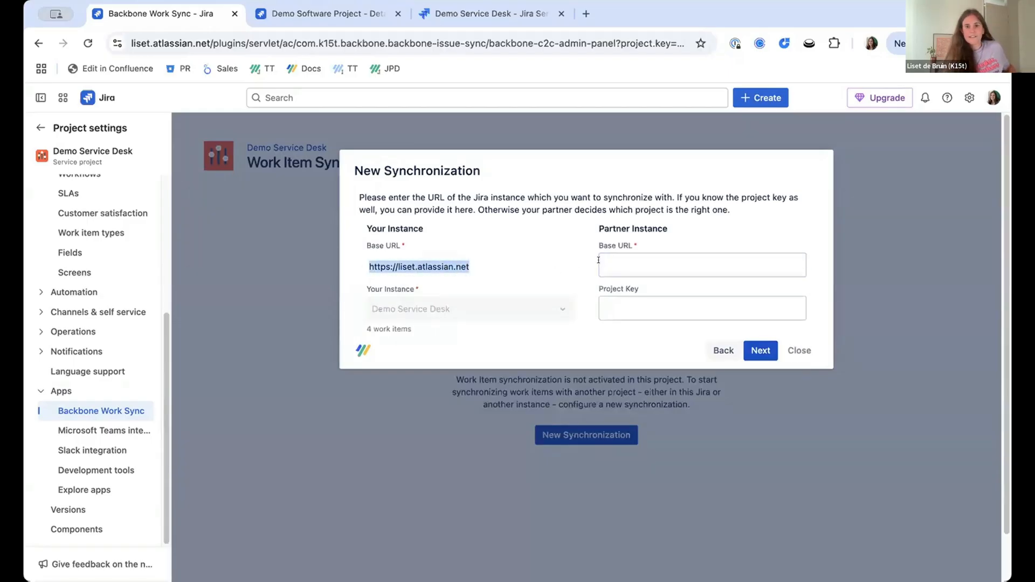
key(ctrl+v)
key(Return)
text(4)
click(683, 291)
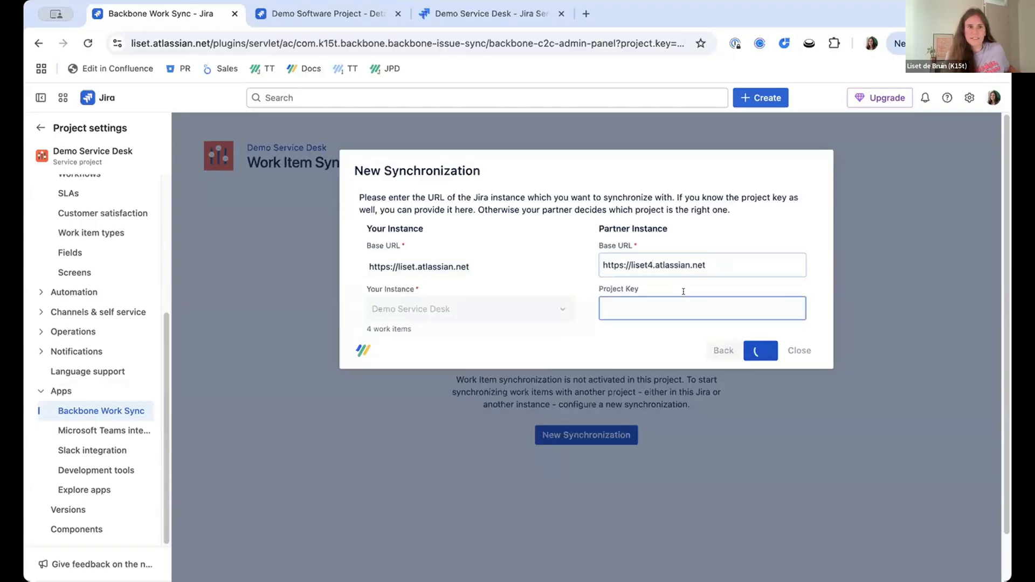
click(271, 16)
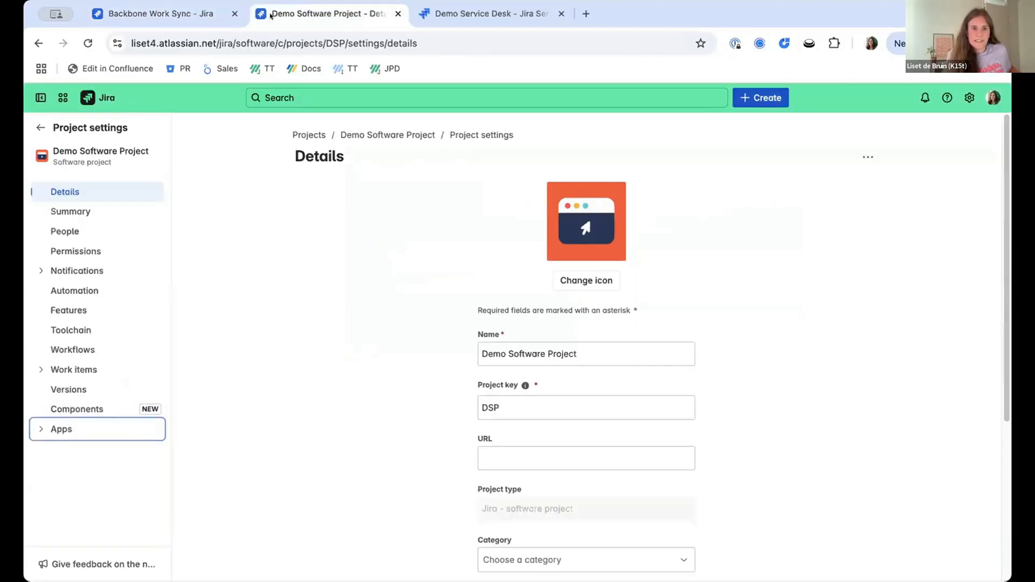
click(172, 14)
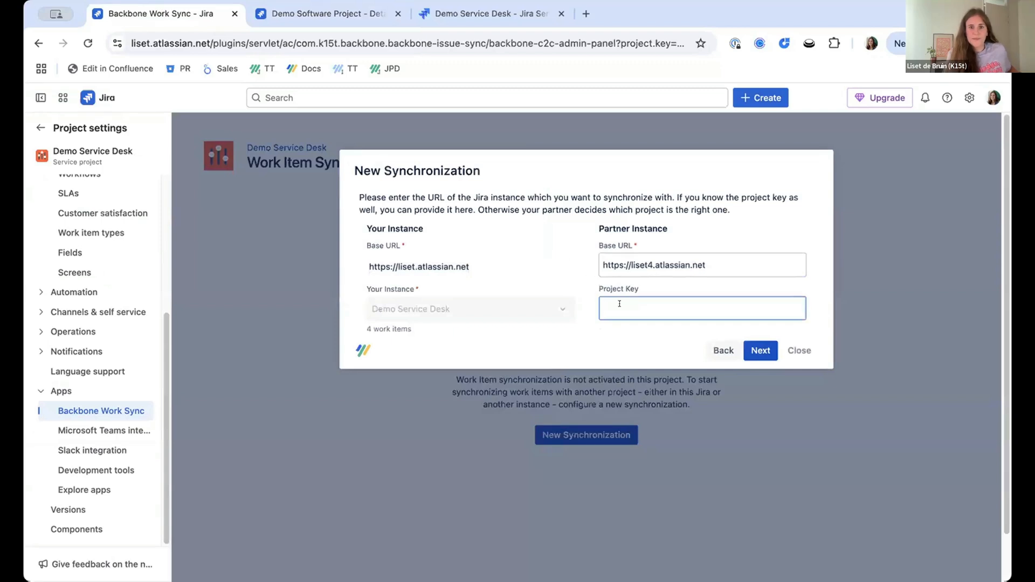
text(DSP)
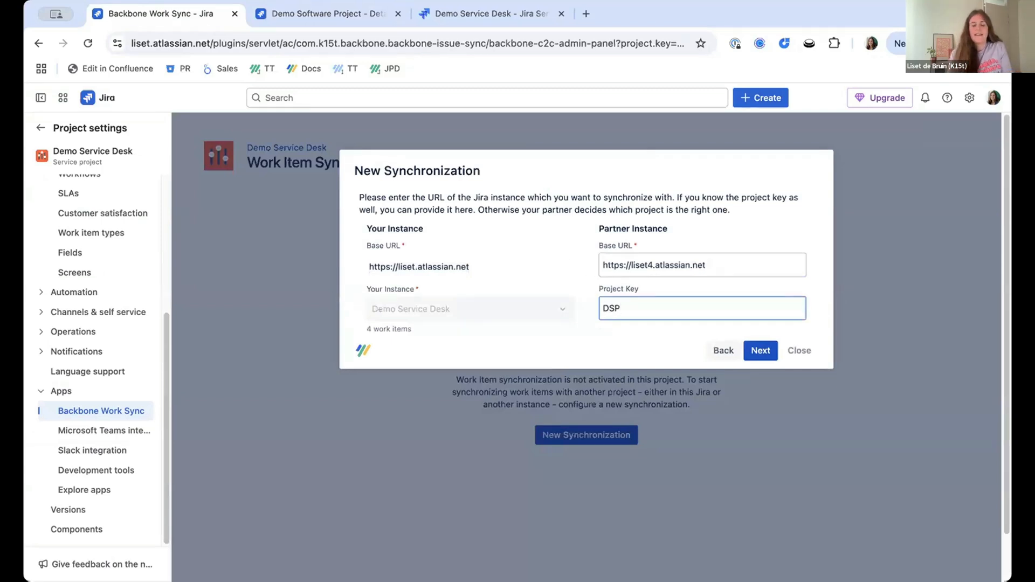
click(758, 349)
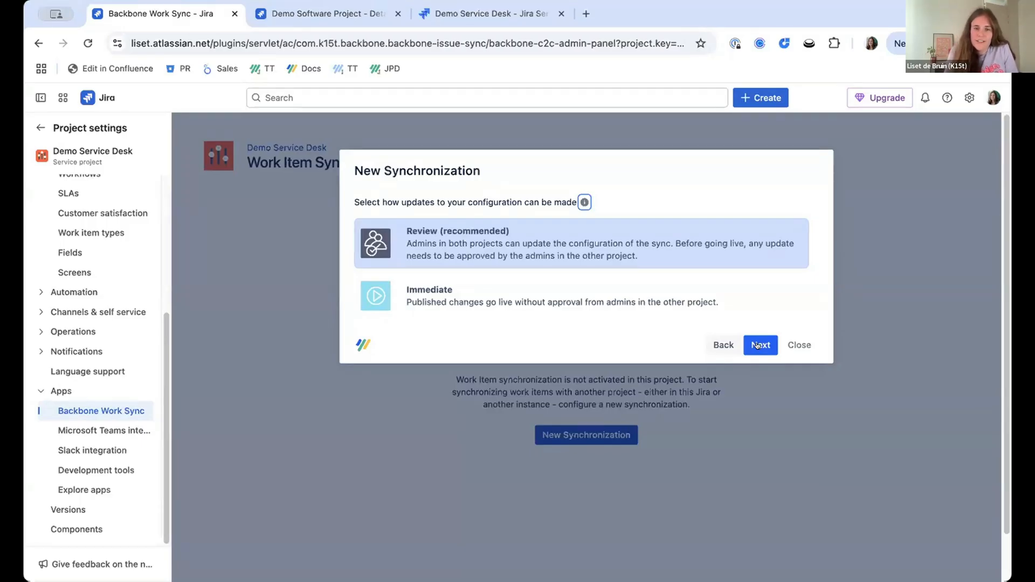
Choose Immediate configuration updates, accept the suggested name and description, and send the synchronization request.
click(690, 293)
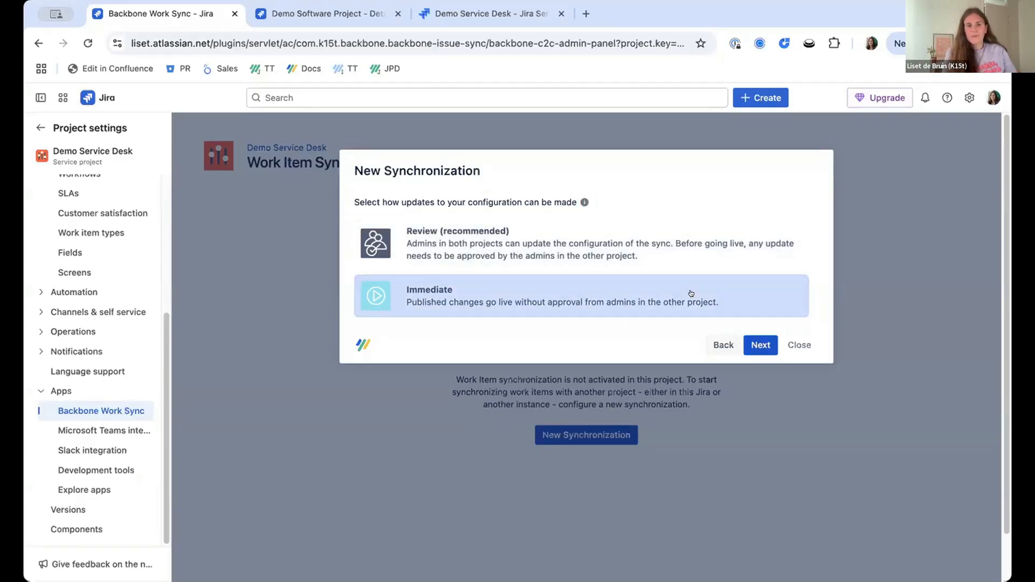
click(758, 344)
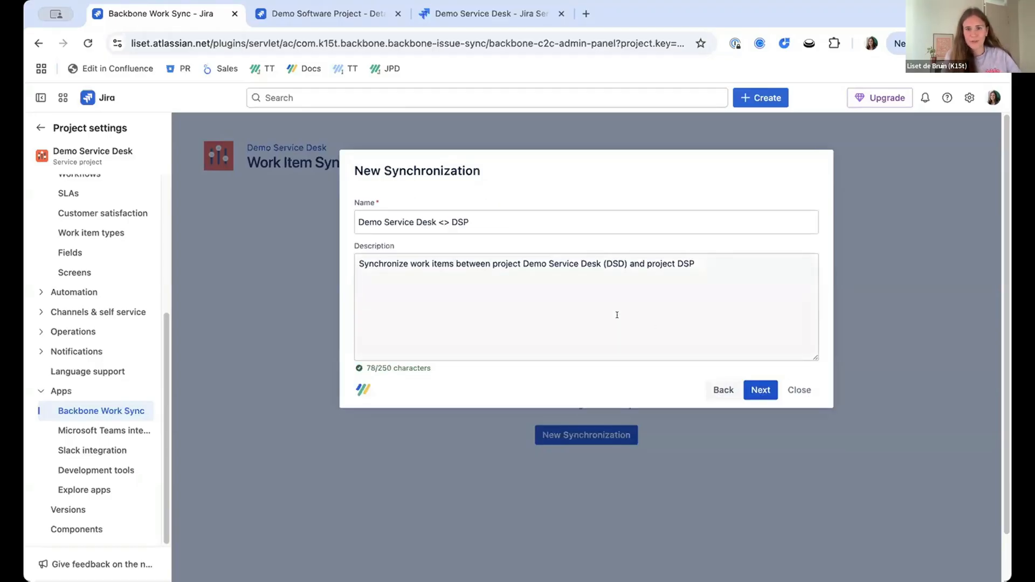
click(753, 388)
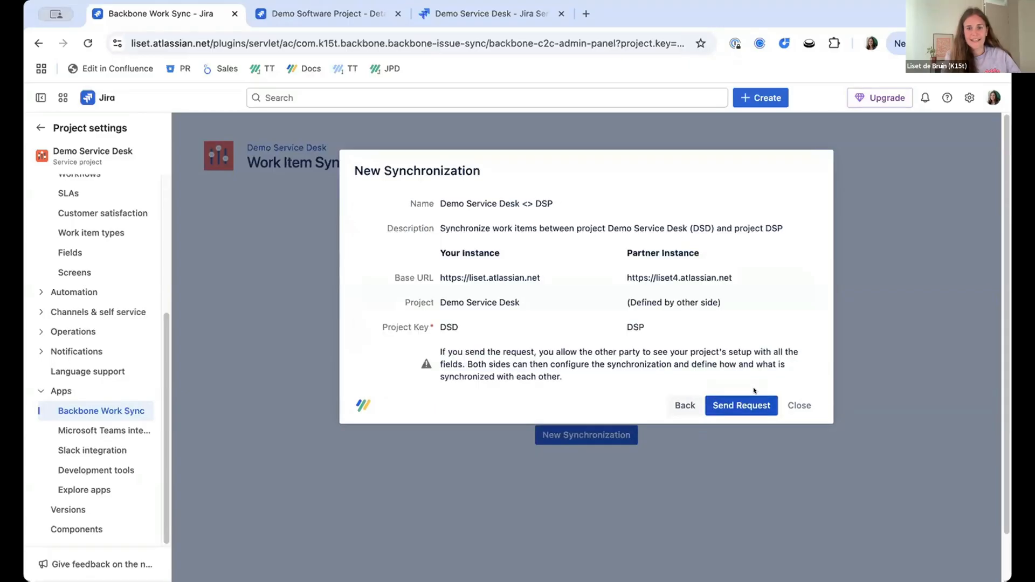
click(754, 403)
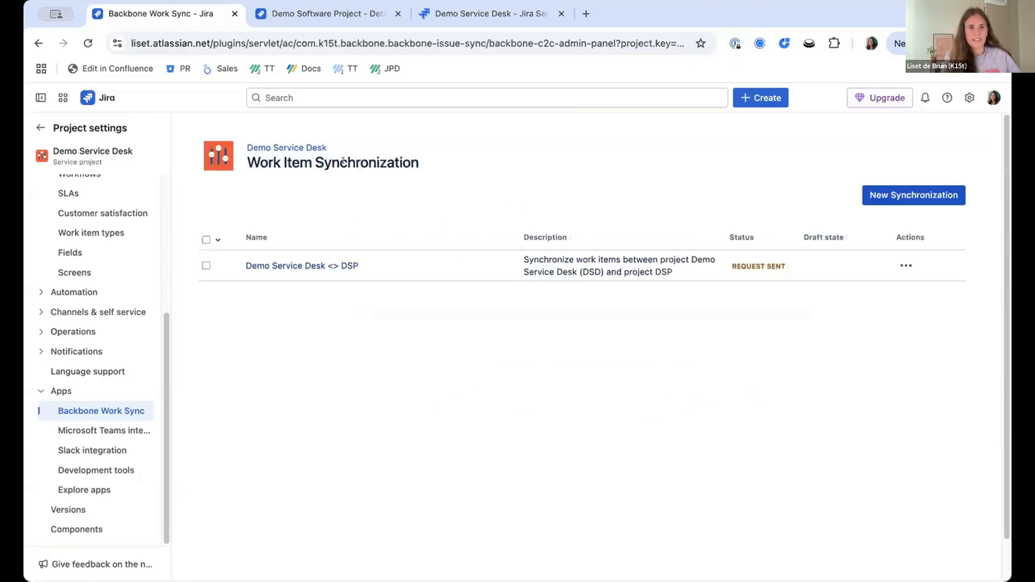
In the Demo Software Project's Backbone Work Sync settings, accept the incoming Demo Service Desk <> DSP request.
click(281, 16)
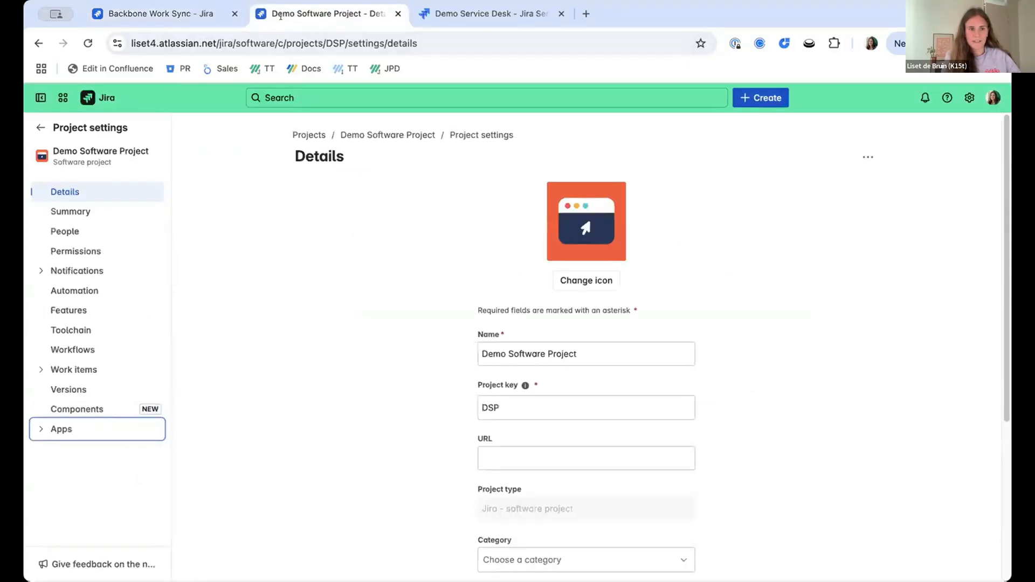
click(76, 429)
click(96, 448)
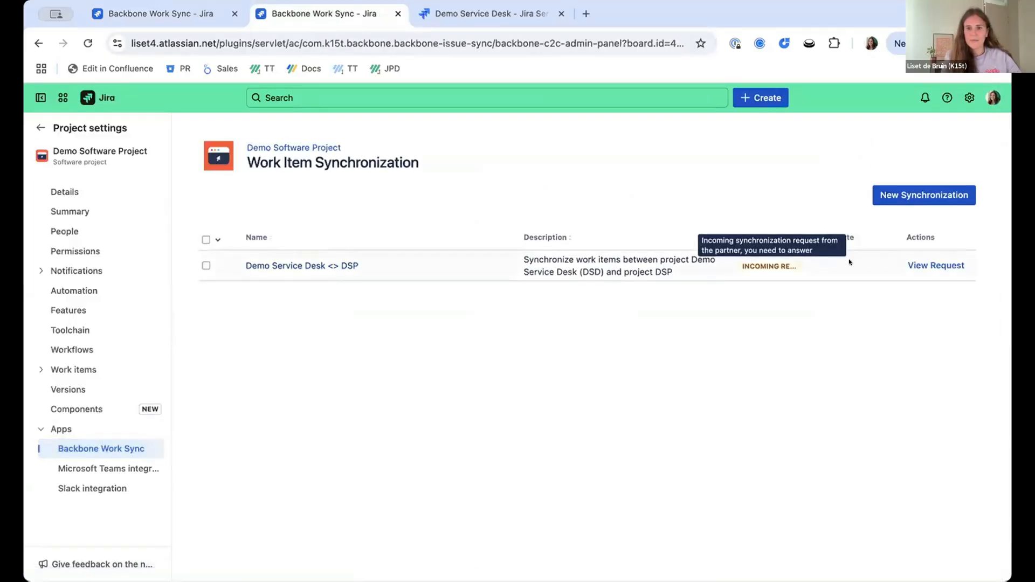
click(920, 266)
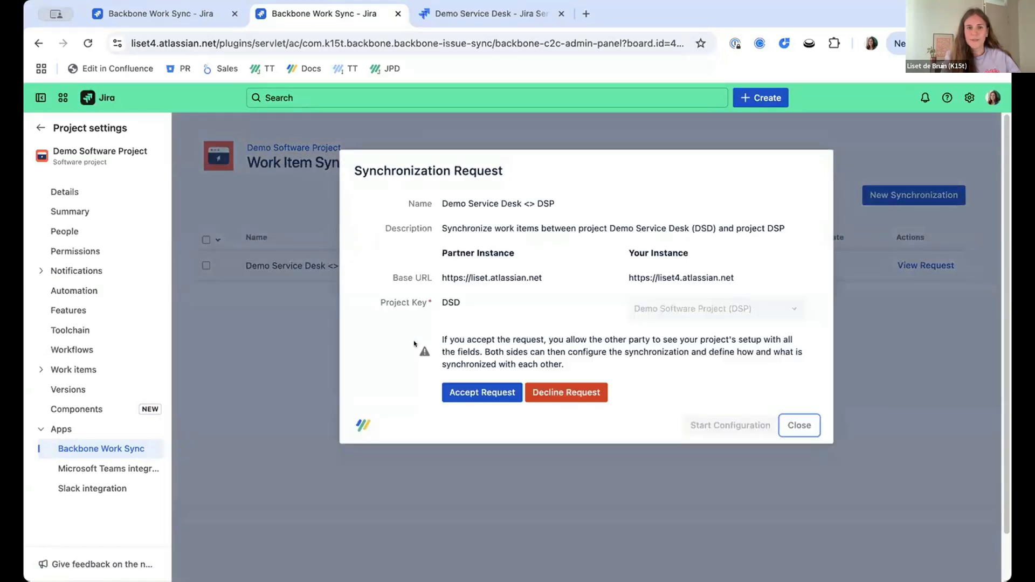
click(466, 388)
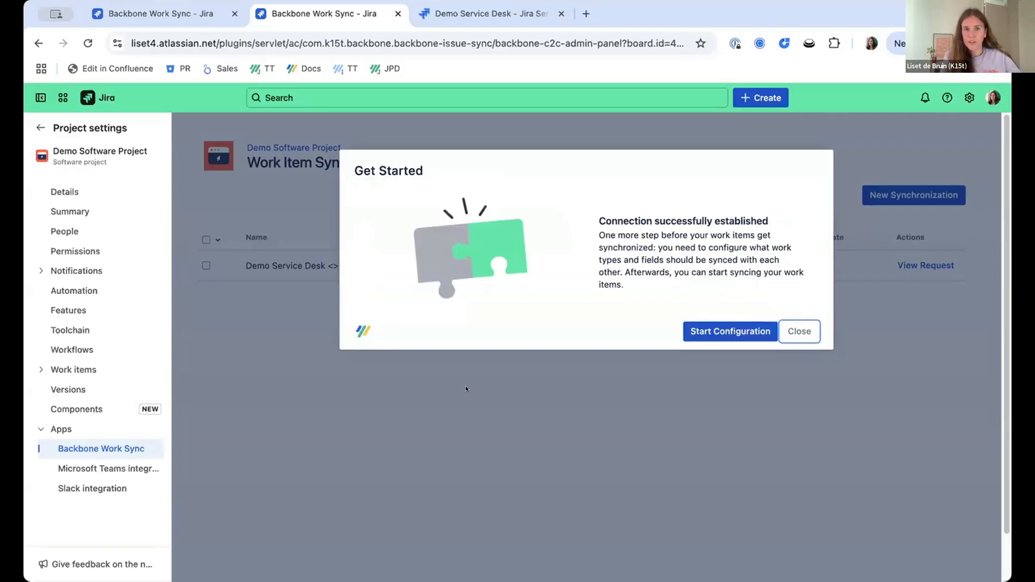
Start the configuration of the Demo Service Desk <> DSP synchronization and open it for editing.
click(701, 330)
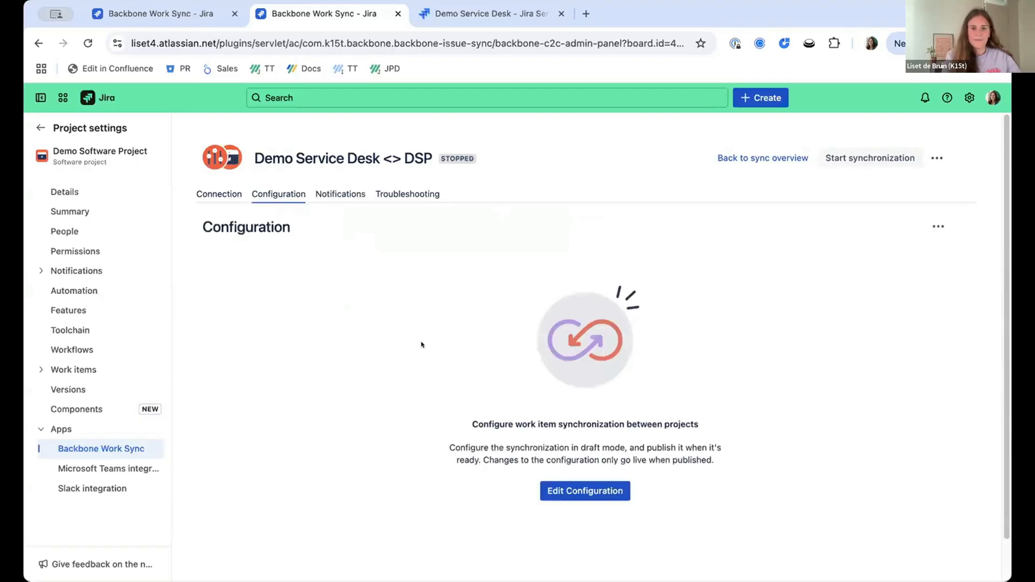
scroll(421, 344, down, 1)
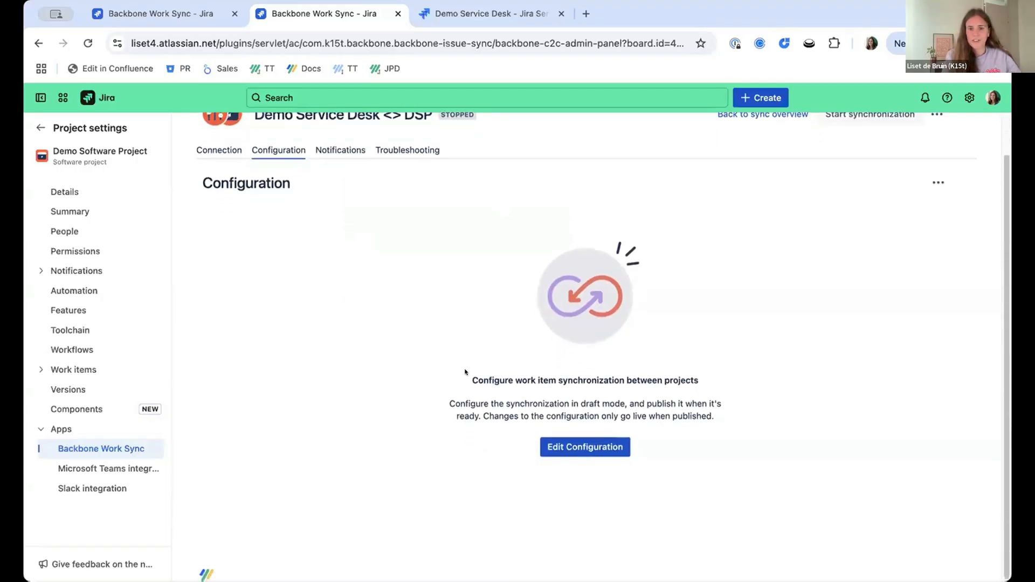
click(572, 448)
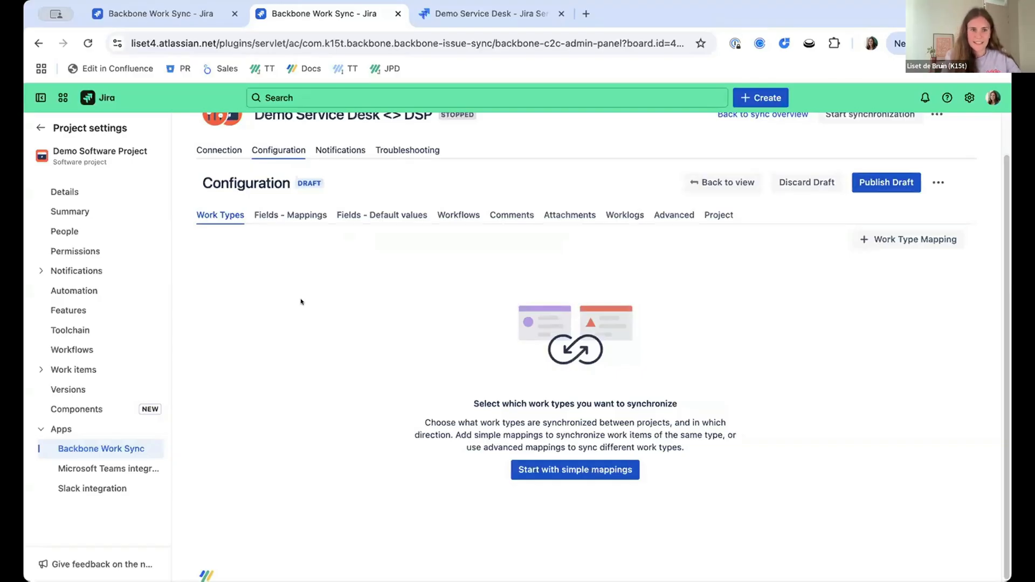
Create a First to Second work type mapping from [System] Service request in Demo Service Desk to Bug in Demo Software Project.
click(892, 246)
click(892, 270)
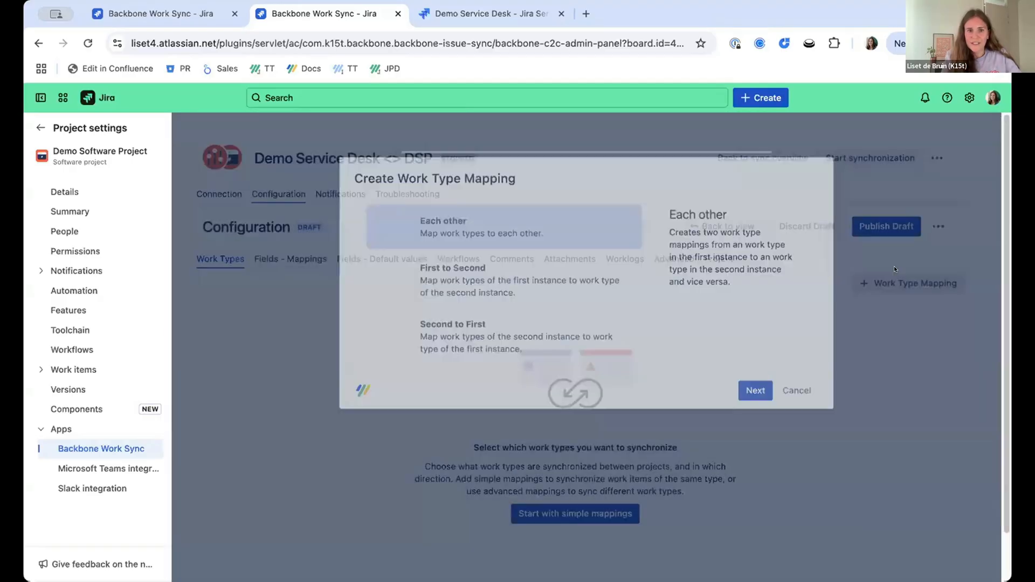
click(604, 273)
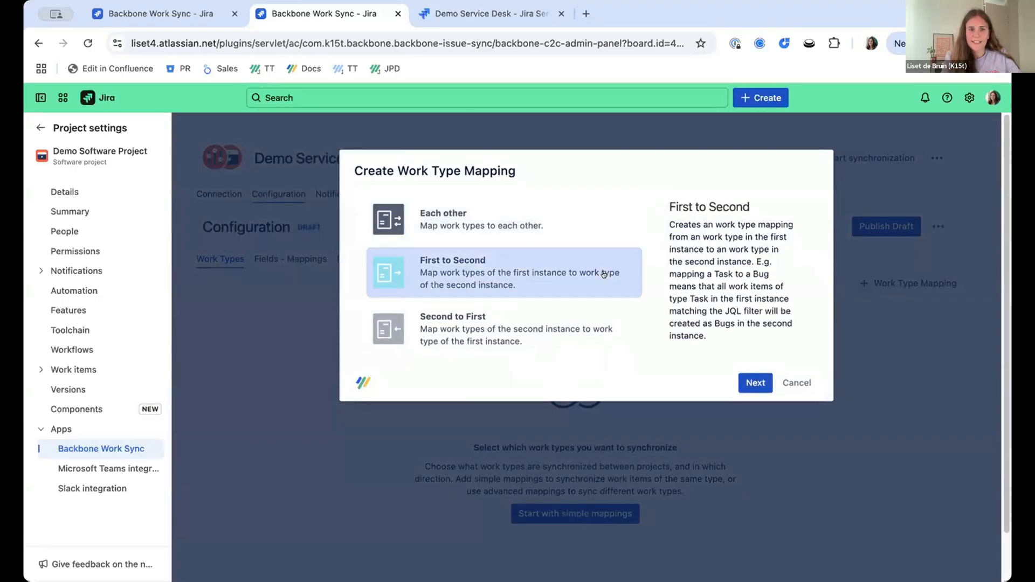
click(755, 383)
click(526, 260)
click(474, 351)
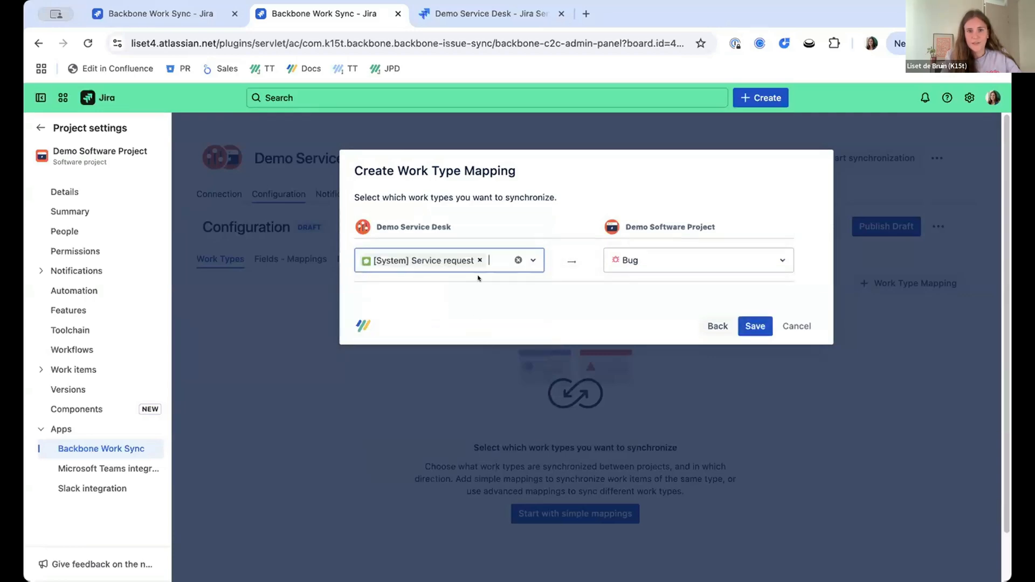
click(654, 302)
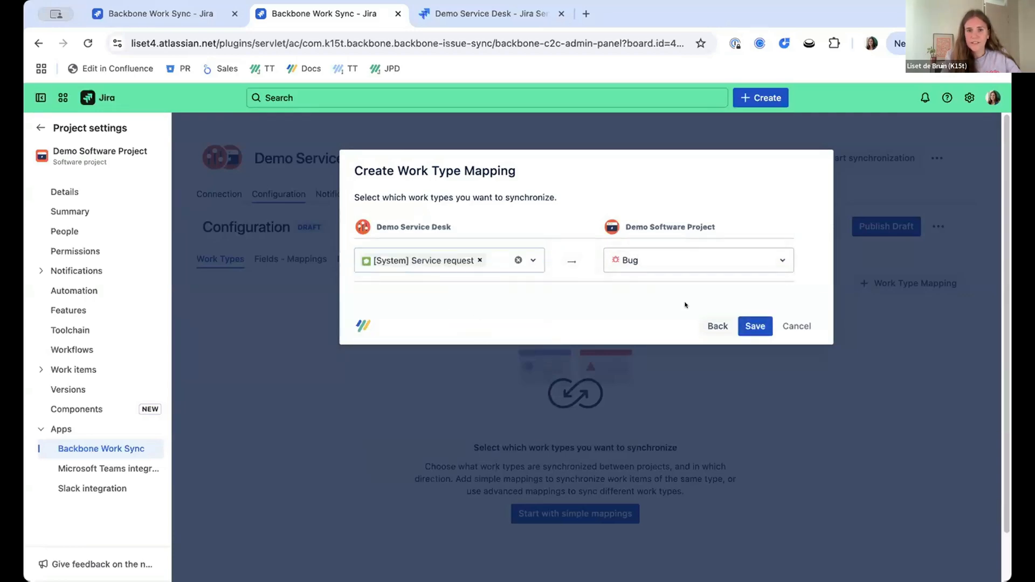
click(747, 328)
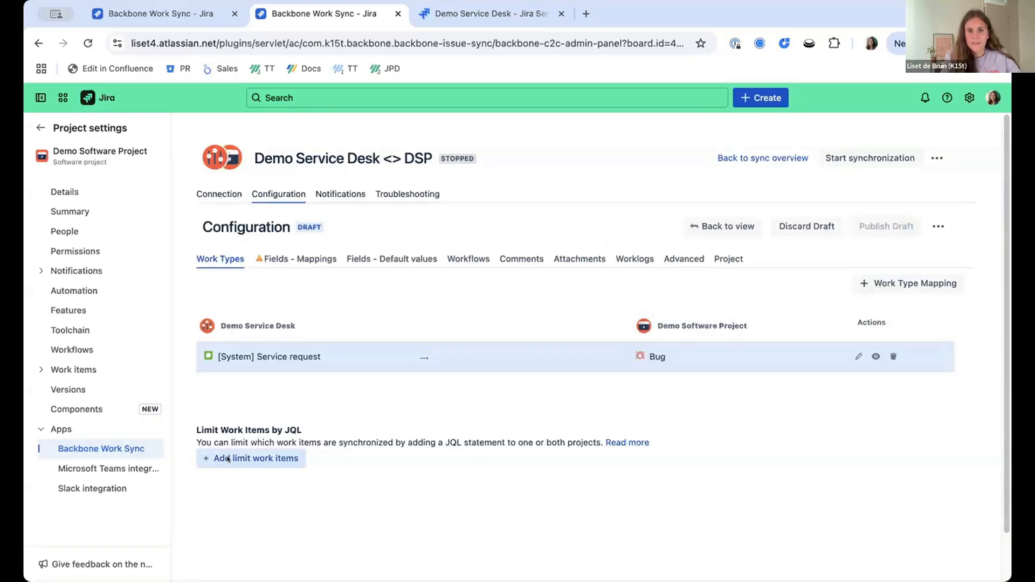
View the JQL options for limiting synchronized work items without adding a limit.
click(229, 458)
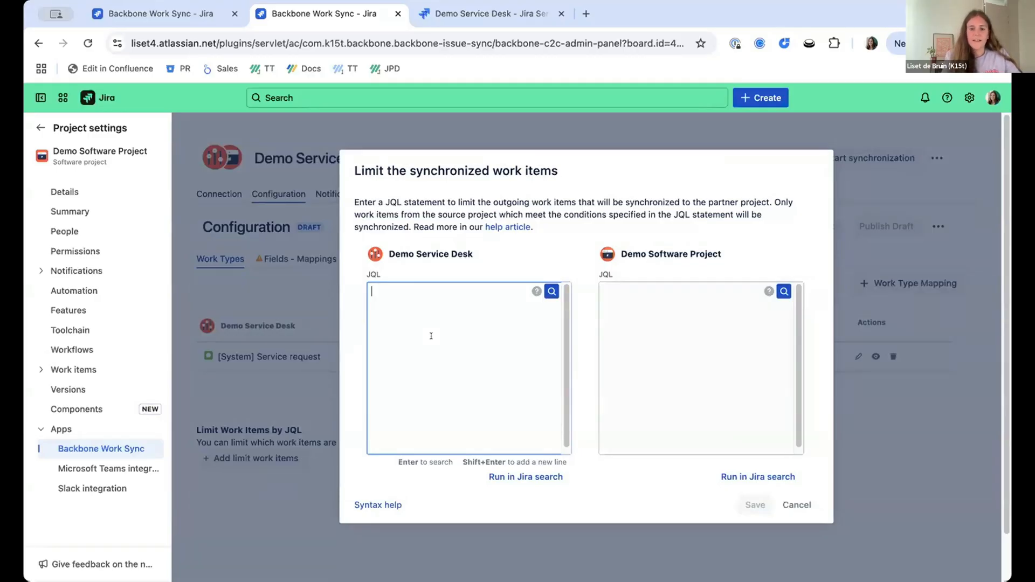
click(797, 504)
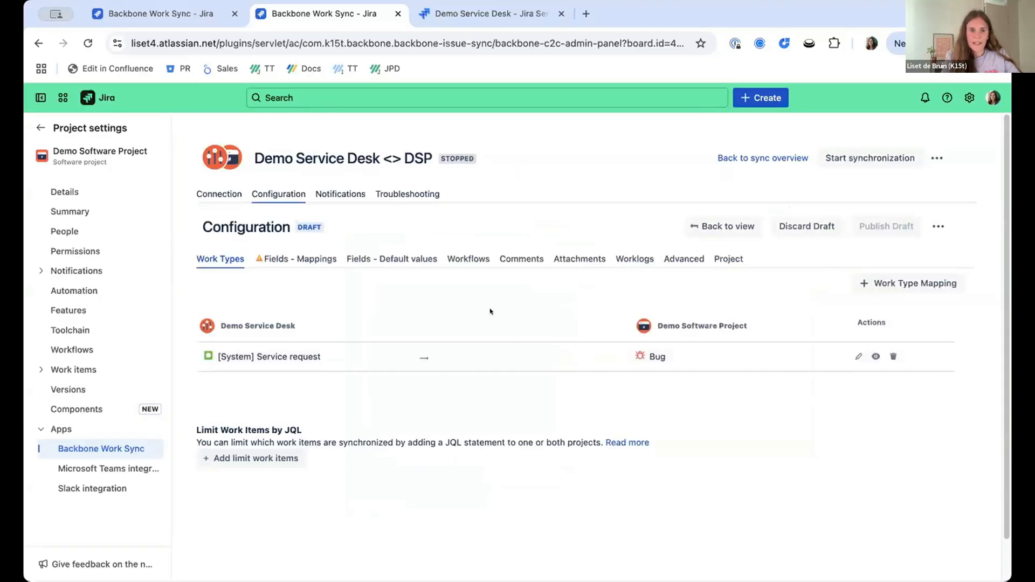
Create simple two-way field mappings for Description and Summary between Demo Service Desk and Demo Software Project.
click(316, 260)
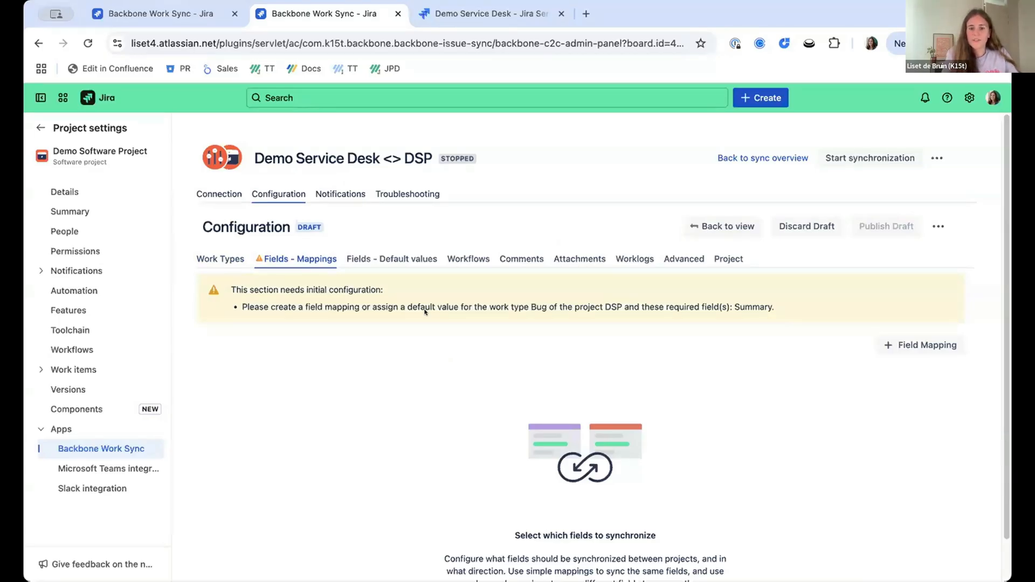
scroll(424, 311, down, 1)
click(922, 333)
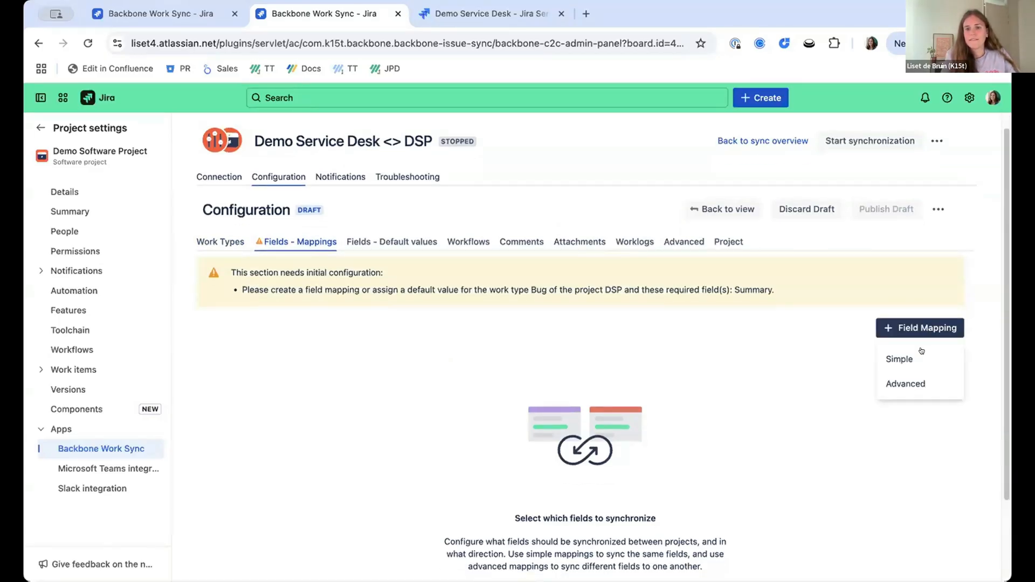
click(921, 354)
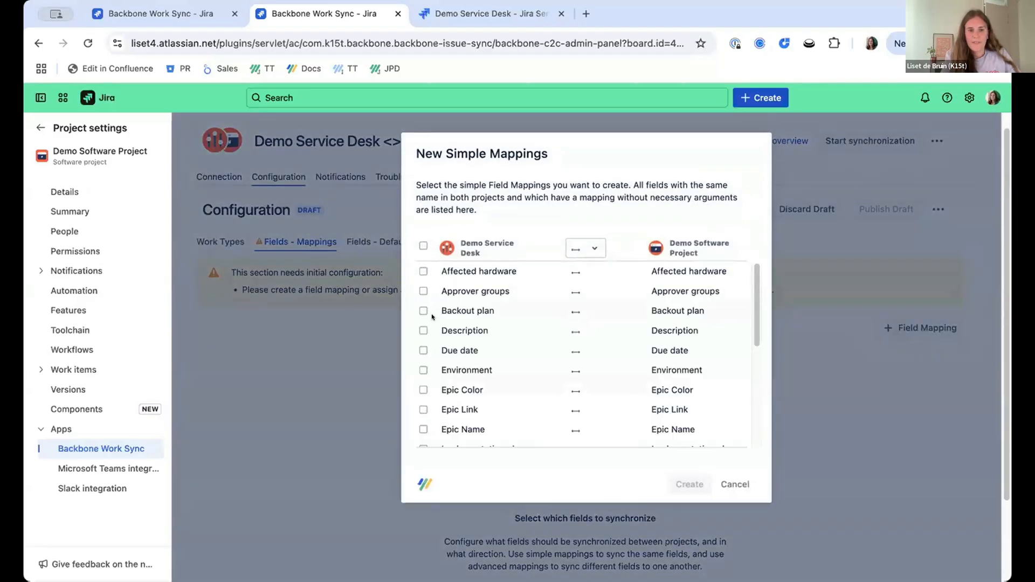
click(423, 327)
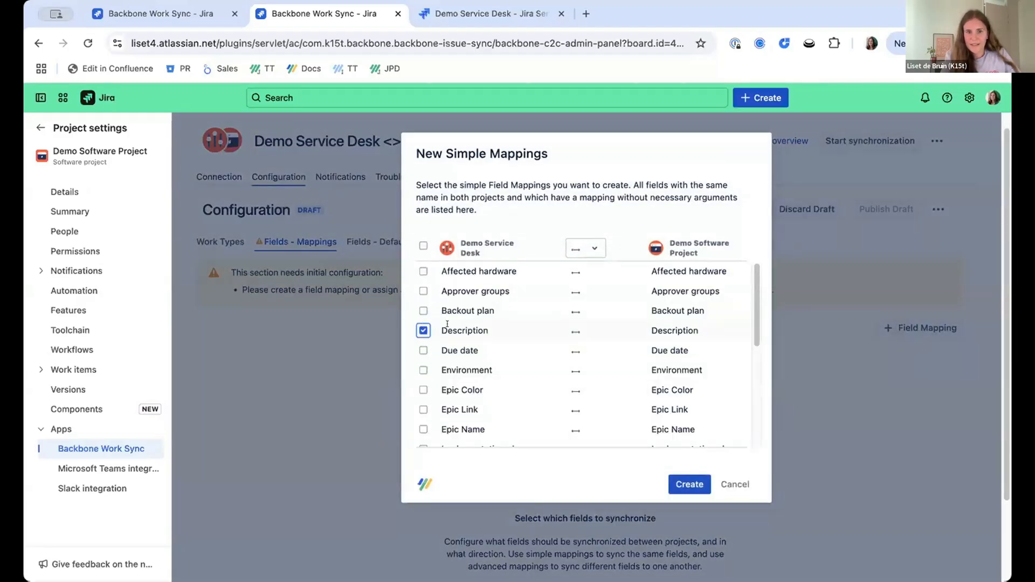
scroll(431, 329, down, 8)
click(423, 342)
click(677, 424)
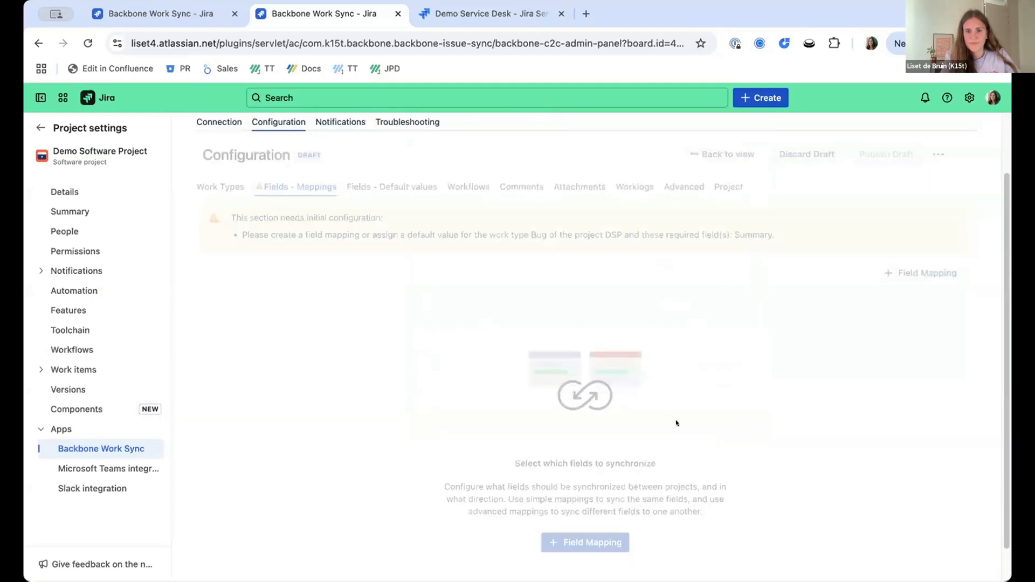
scroll(544, 391, up, 1)
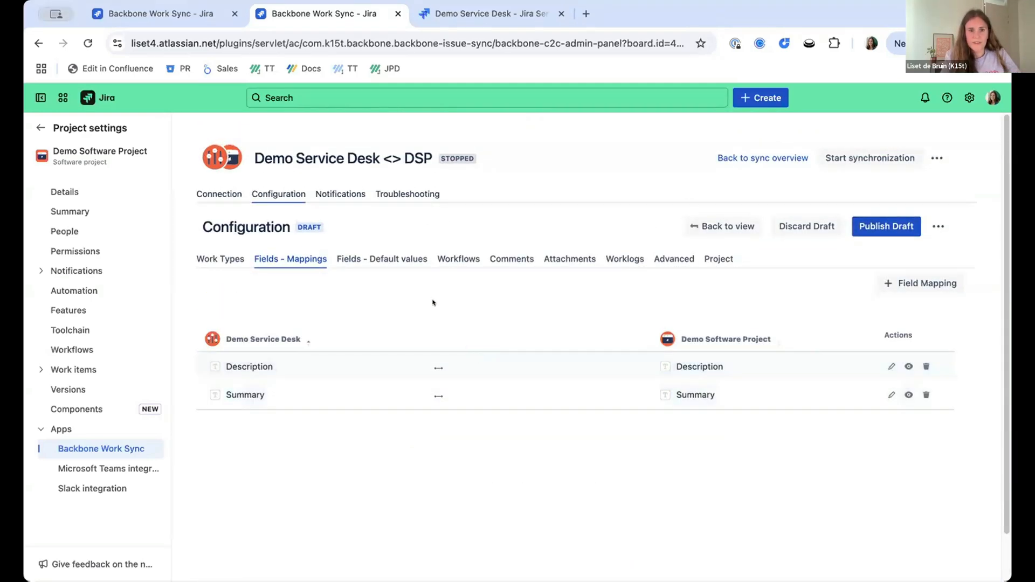
Start a workflow mapping between DSD: Incident Management workflow for Jira Service Management and Software Simplified Workflow for Project DSP, applied to all work types.
click(461, 260)
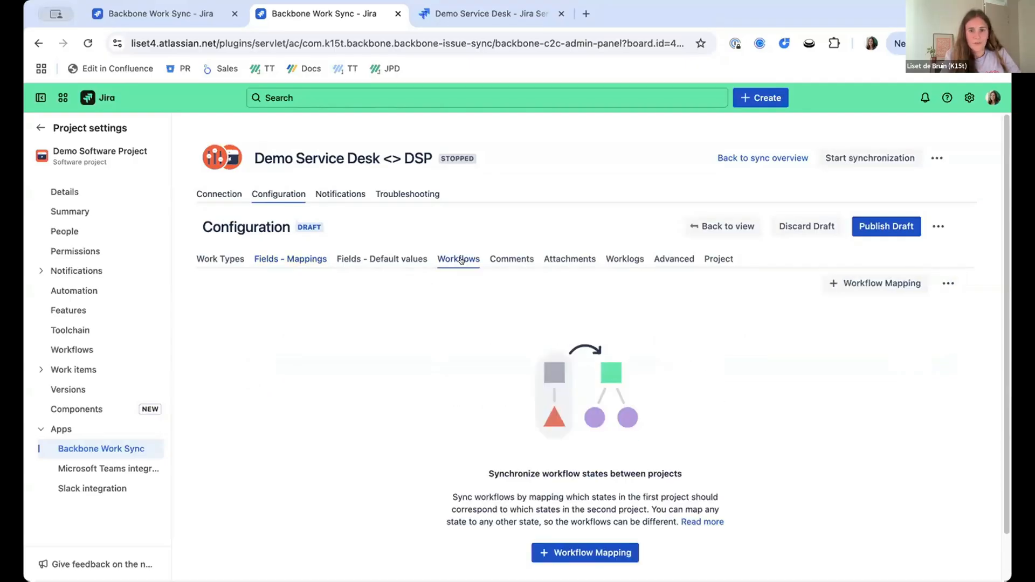
scroll(468, 326, down, 1)
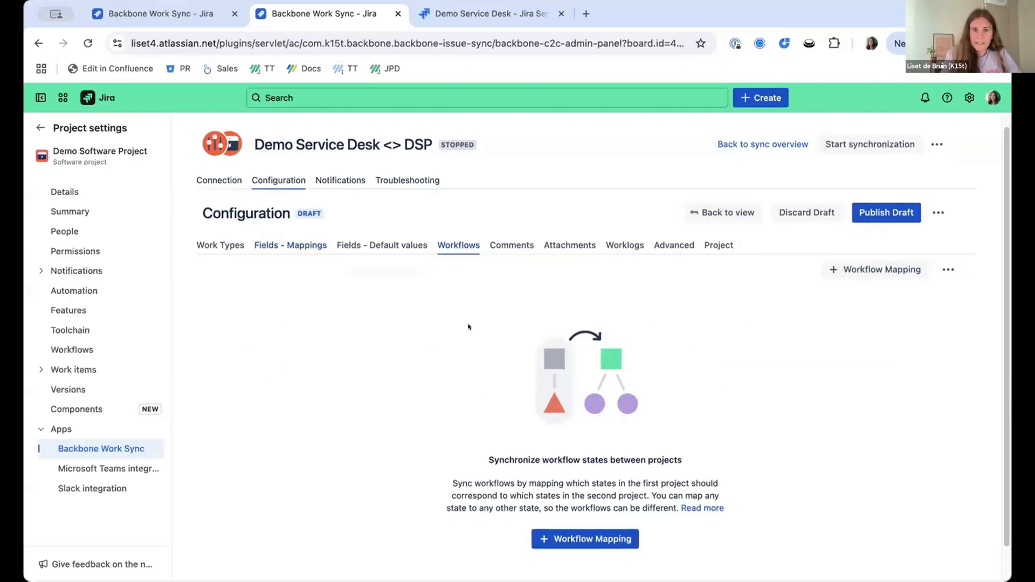
click(584, 537)
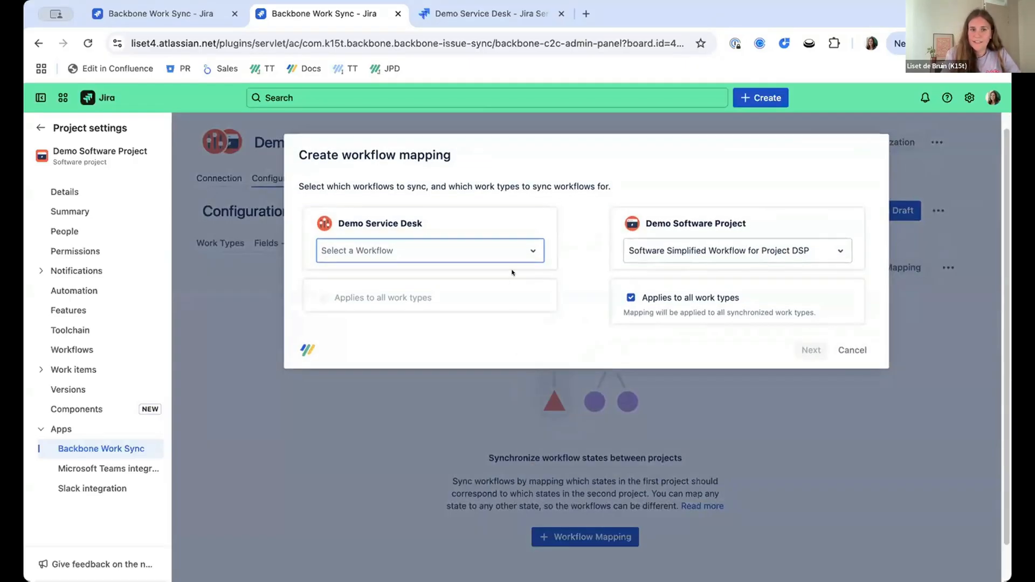
click(506, 250)
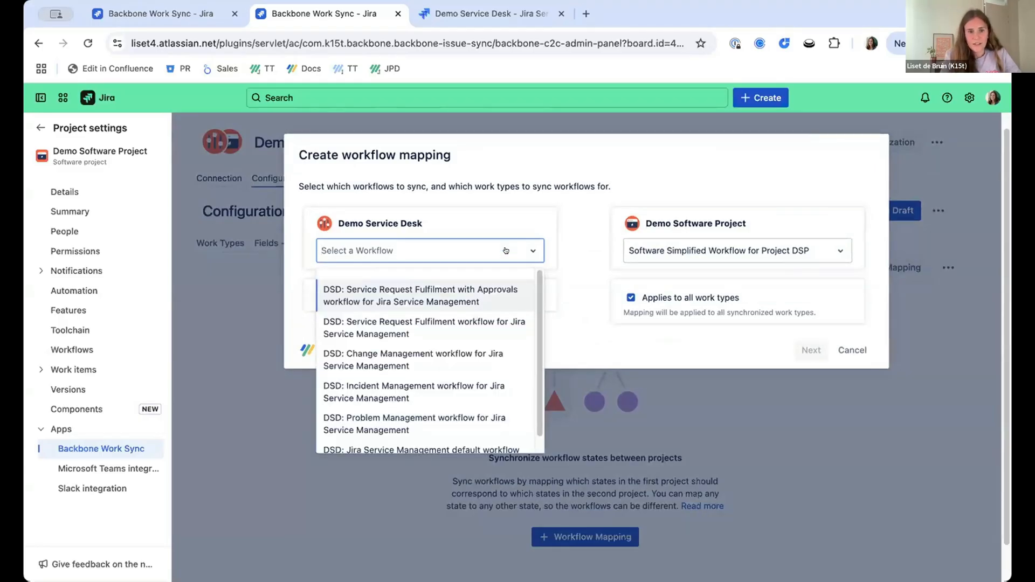
scroll(478, 291, down, 1)
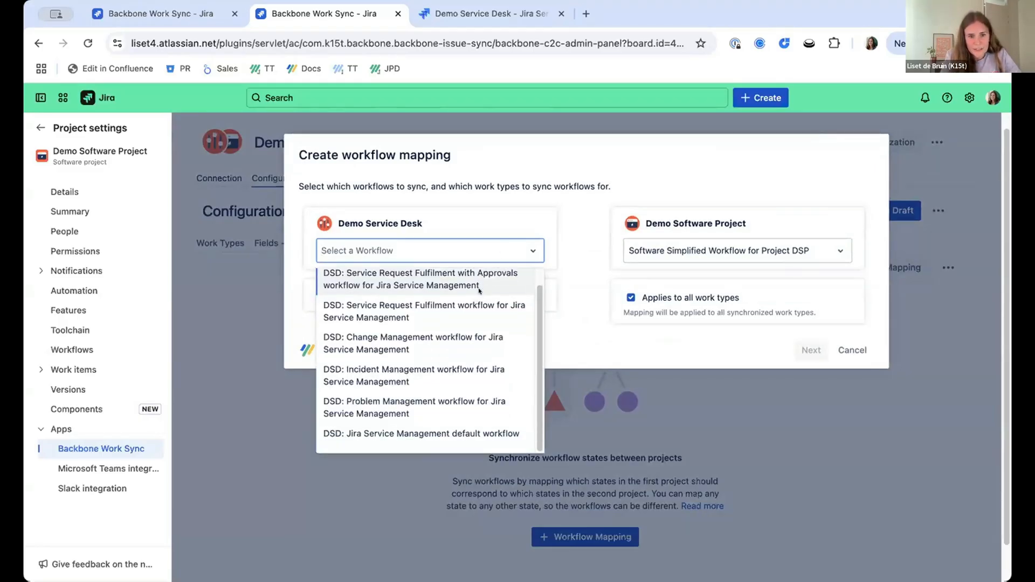
scroll(478, 290, up, 1)
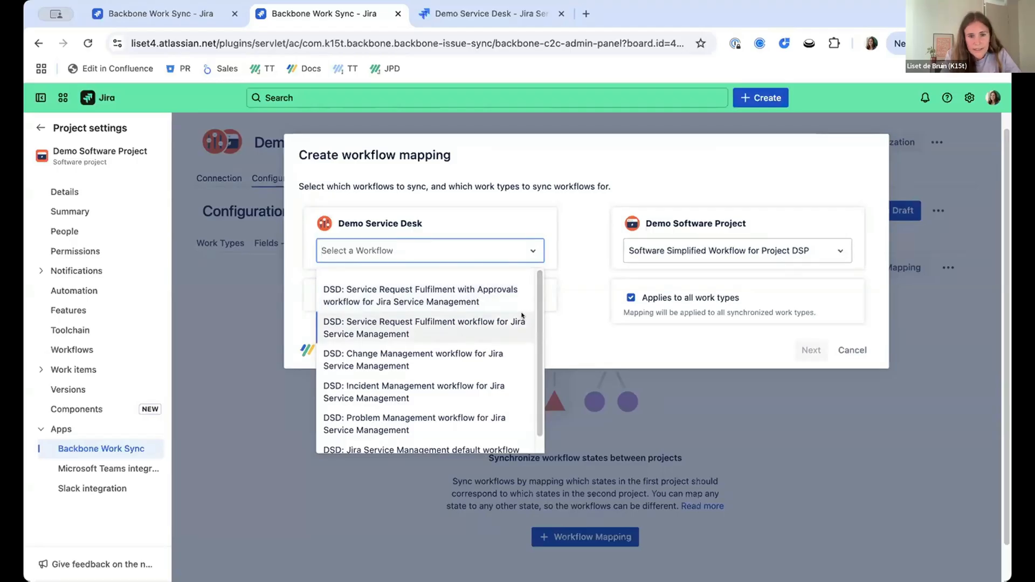
click(457, 382)
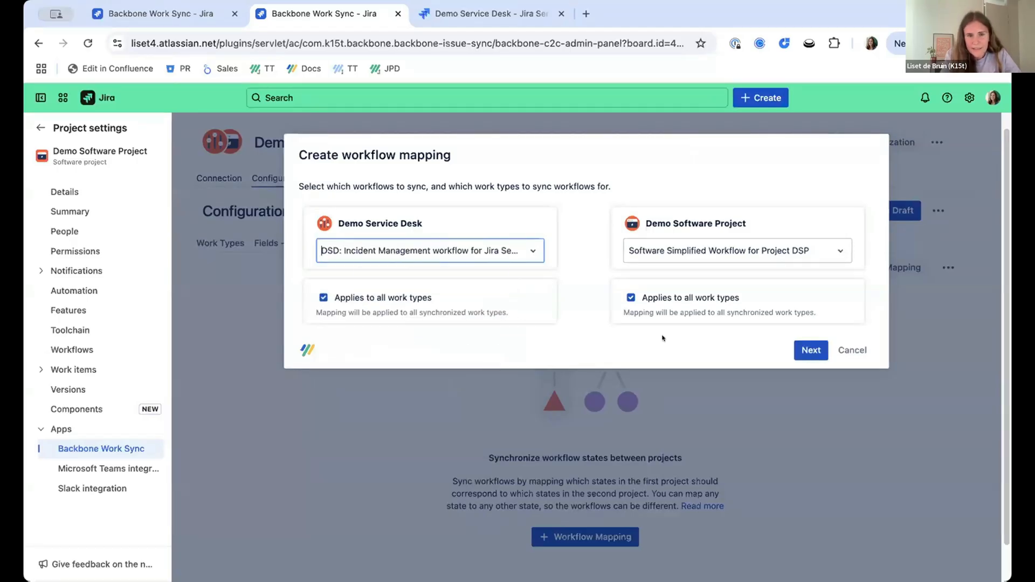
click(810, 351)
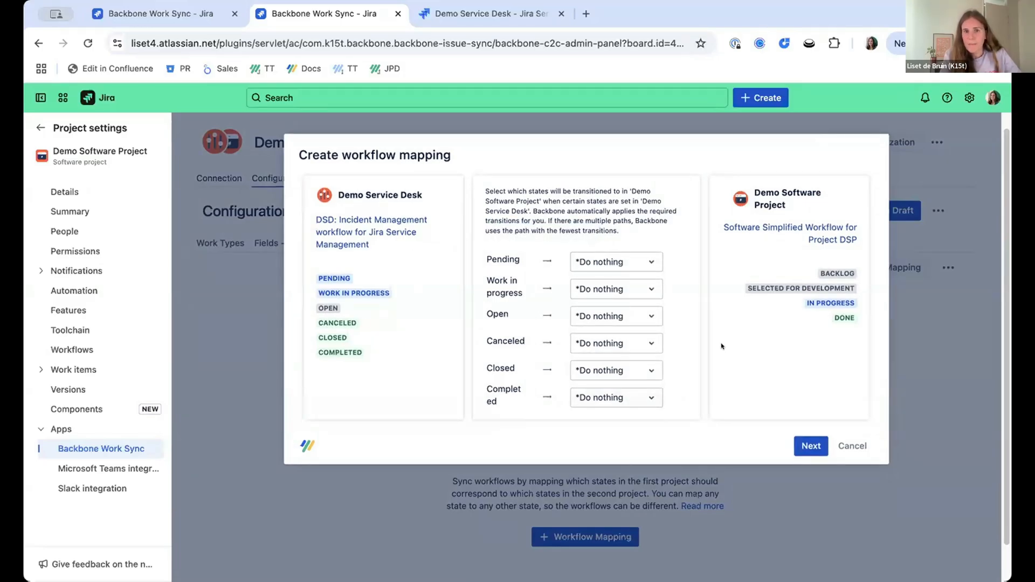
Map the Demo Service Desk states Pending and Work in progress to In Progress, and Open to Backlog.
scroll(721, 347, down, 1)
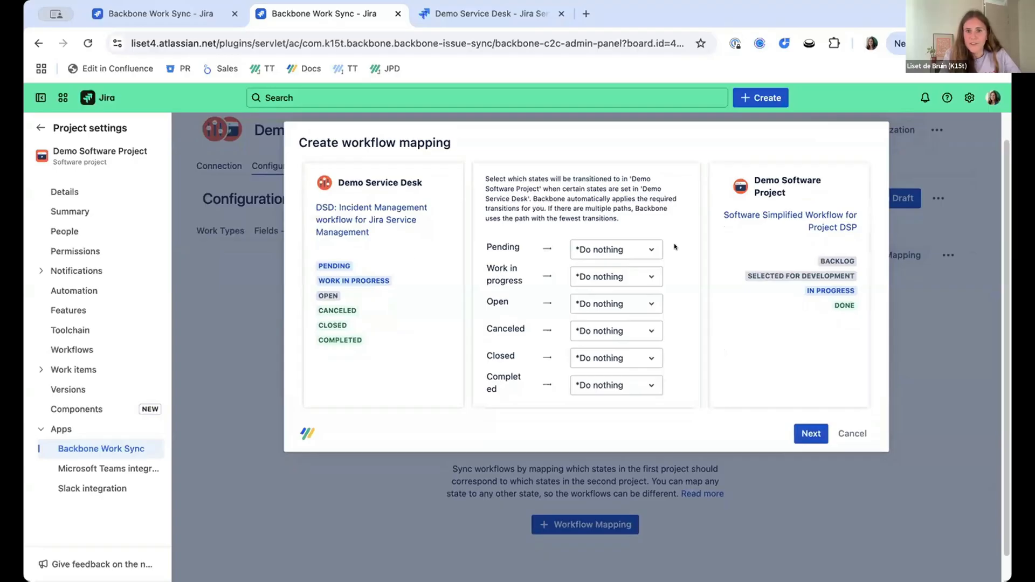
click(623, 248)
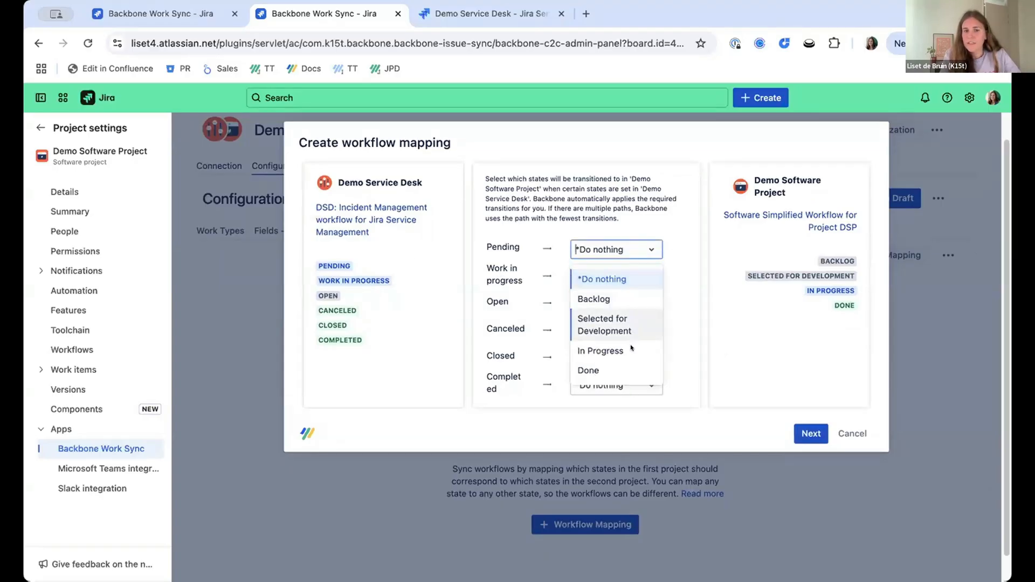
click(631, 349)
click(619, 277)
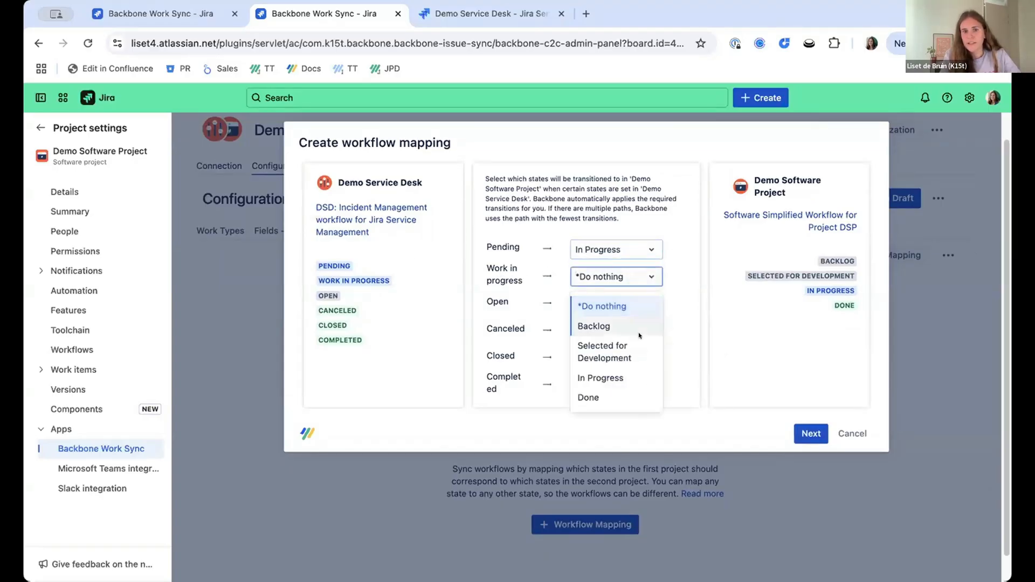
click(600, 377)
click(592, 303)
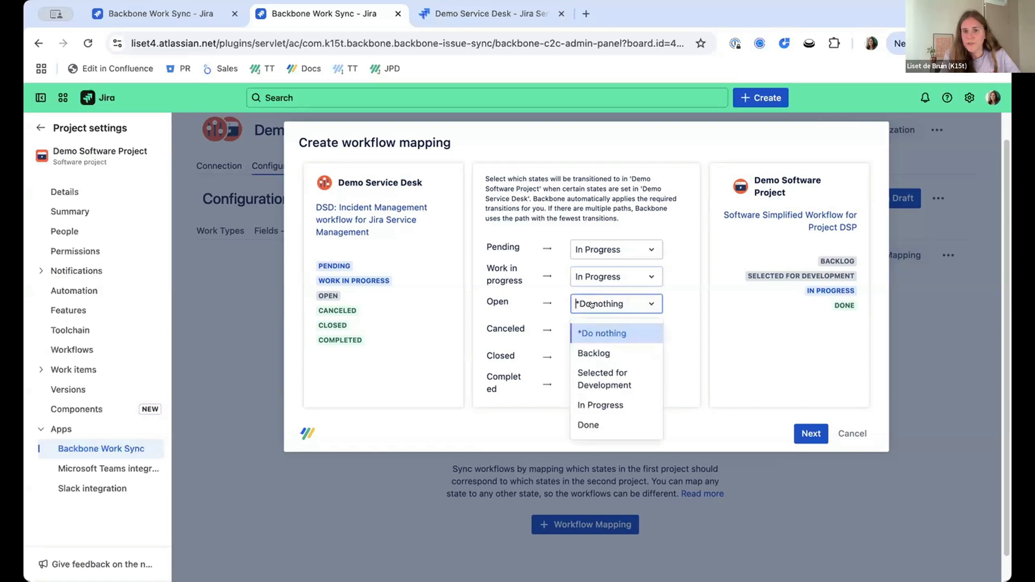
click(638, 350)
Map the Canceled, Closed and Completed states to Done and continue to the reverse-direction state mapping.
click(591, 330)
click(611, 451)
click(611, 357)
click(602, 479)
click(603, 380)
click(593, 507)
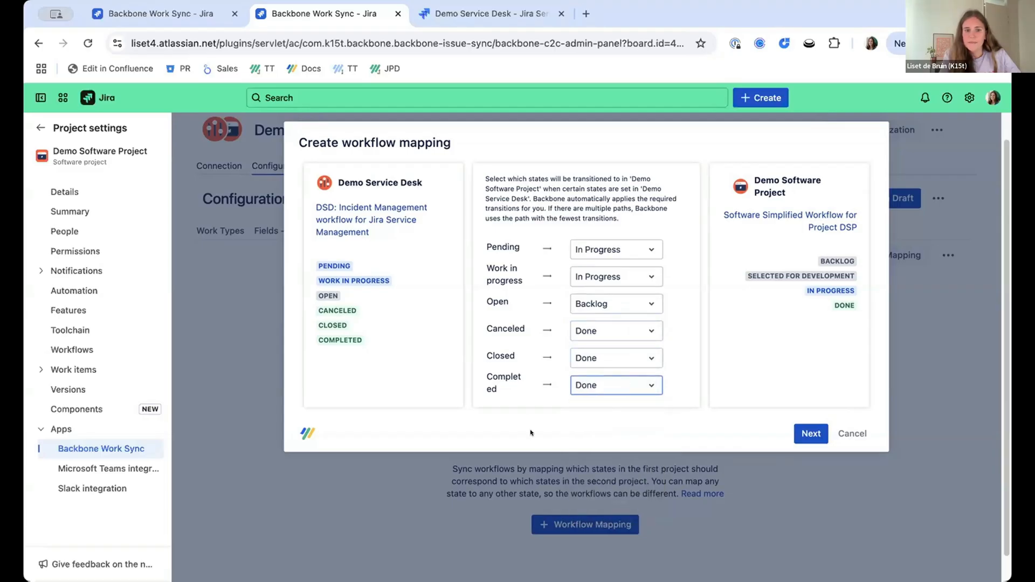
click(803, 435)
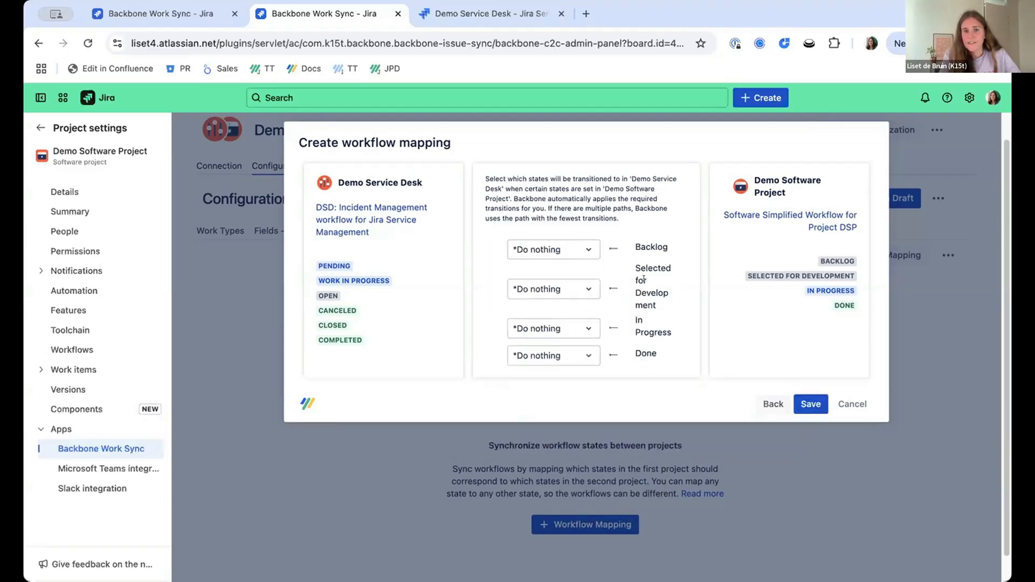
Map Demo Software Project's Backlog state to Open in Demo Service Desk and save the workflow mapping.
click(561, 251)
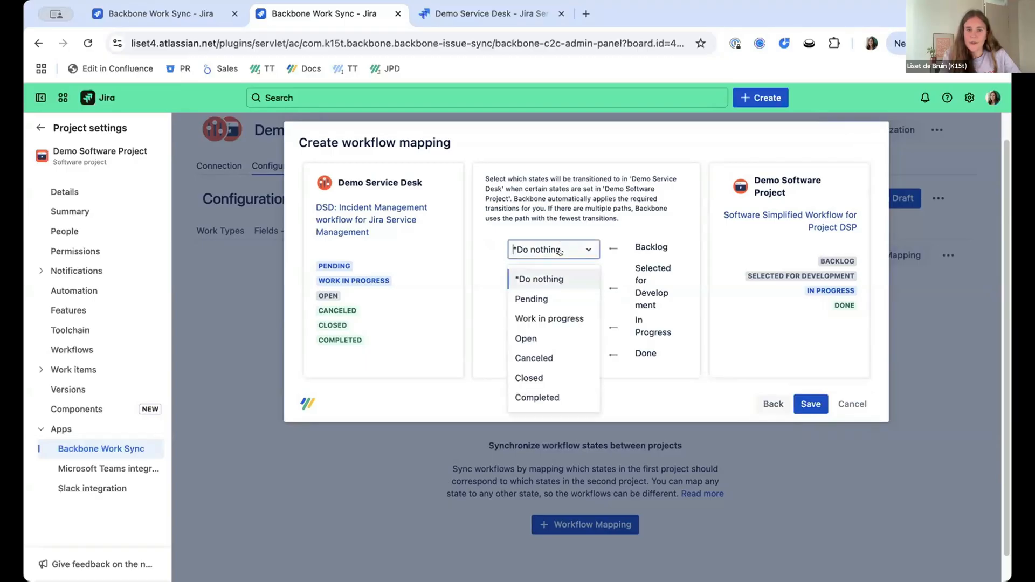
click(546, 341)
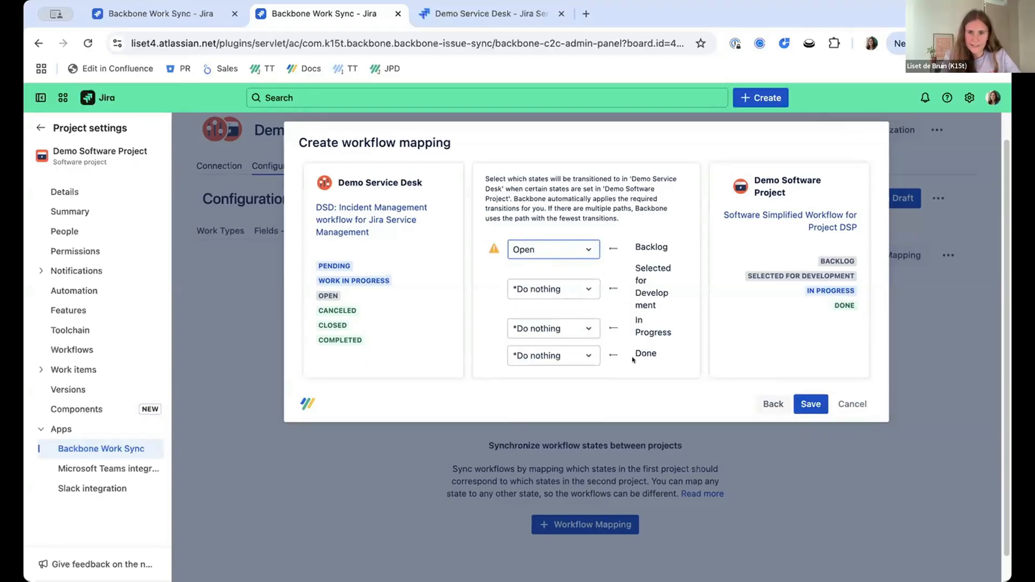
click(806, 403)
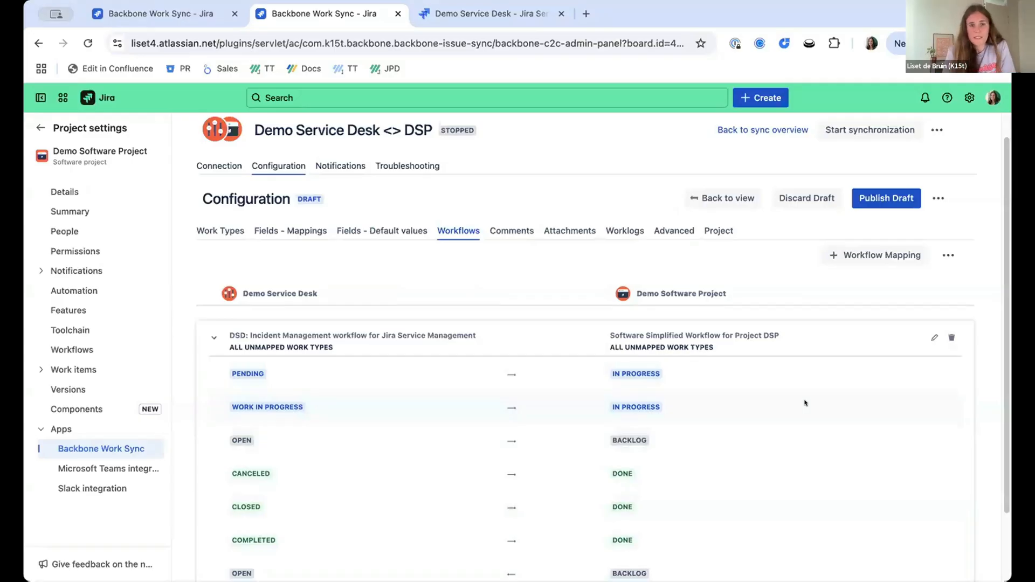
Enable two-way comment synchronization and sync public service desk comments as Comment in Demo Software Project.
click(505, 230)
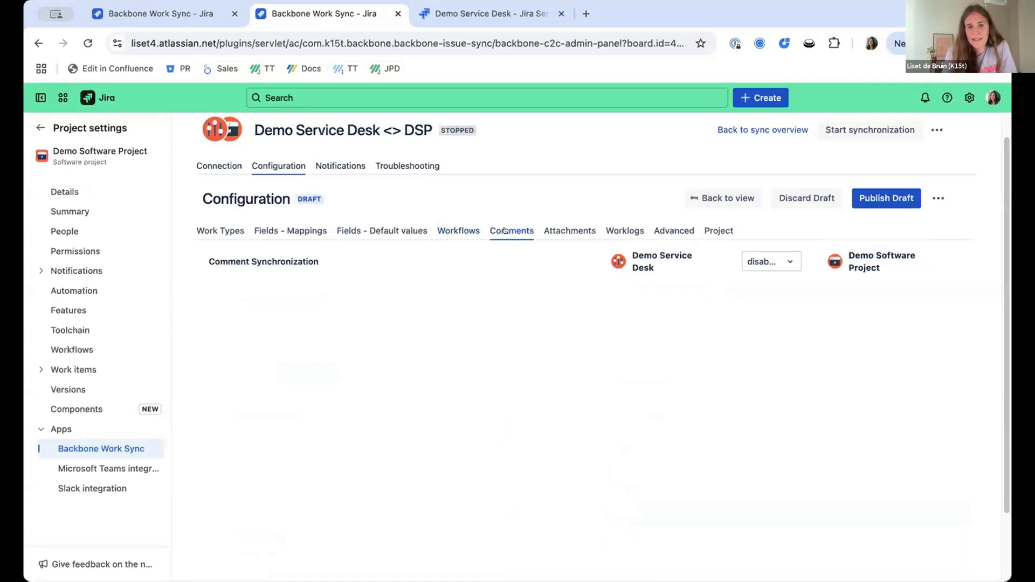
click(764, 262)
click(775, 302)
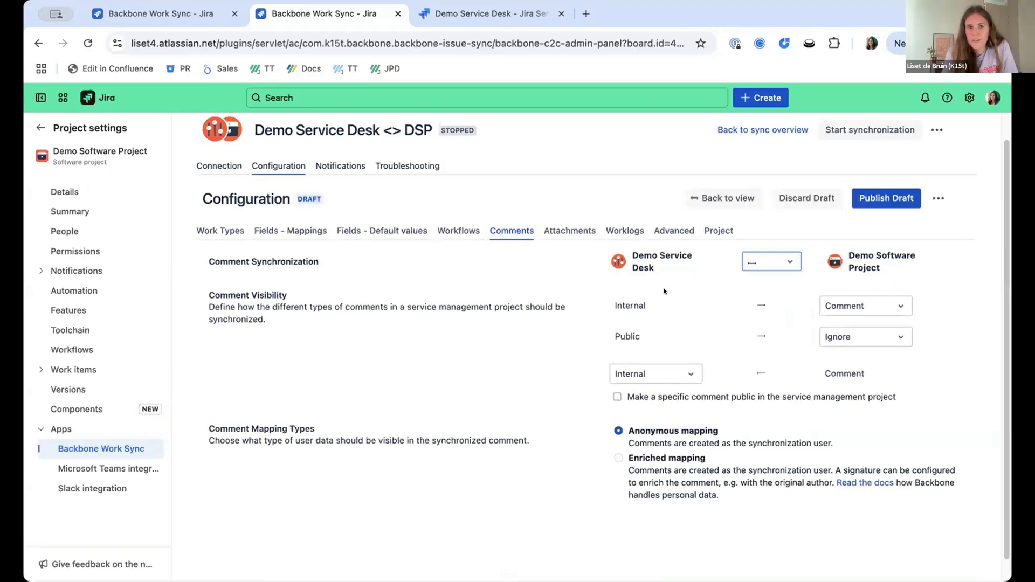
scroll(664, 291, down, 1)
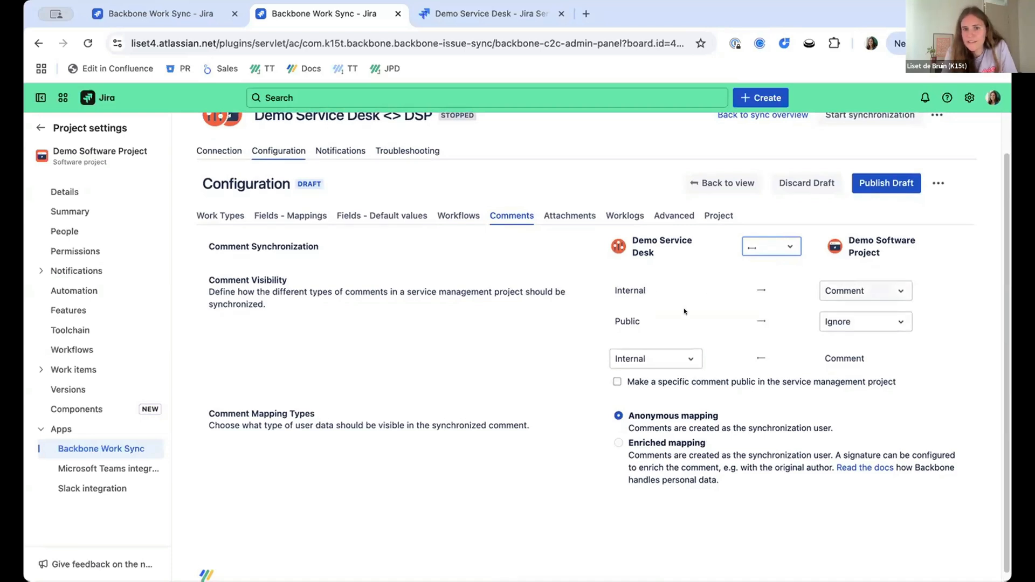
click(830, 321)
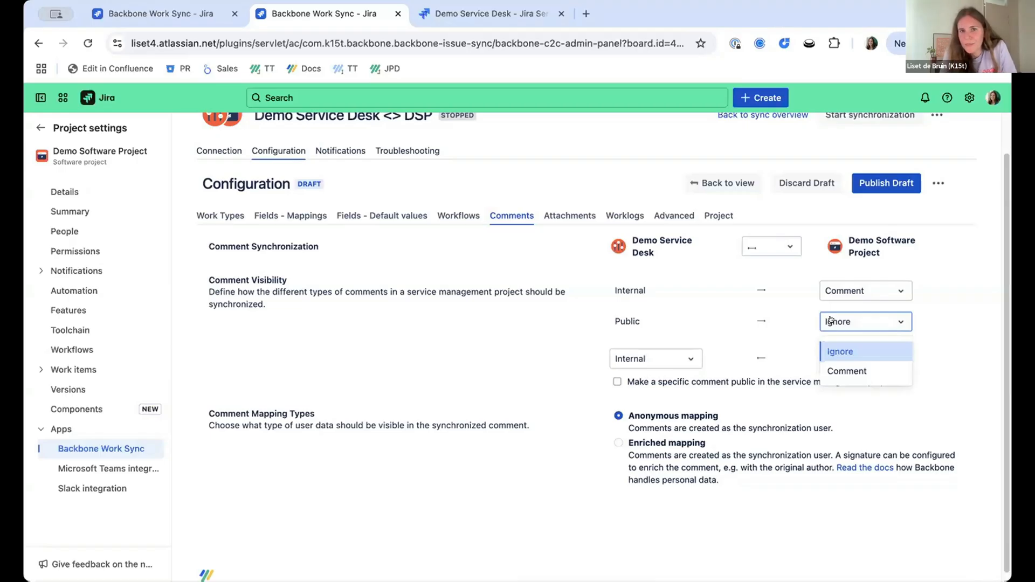
click(841, 371)
Check the visibility choices for comments from Demo Software Project and try the option to make a specific comment public.
drag(817, 359, 892, 357)
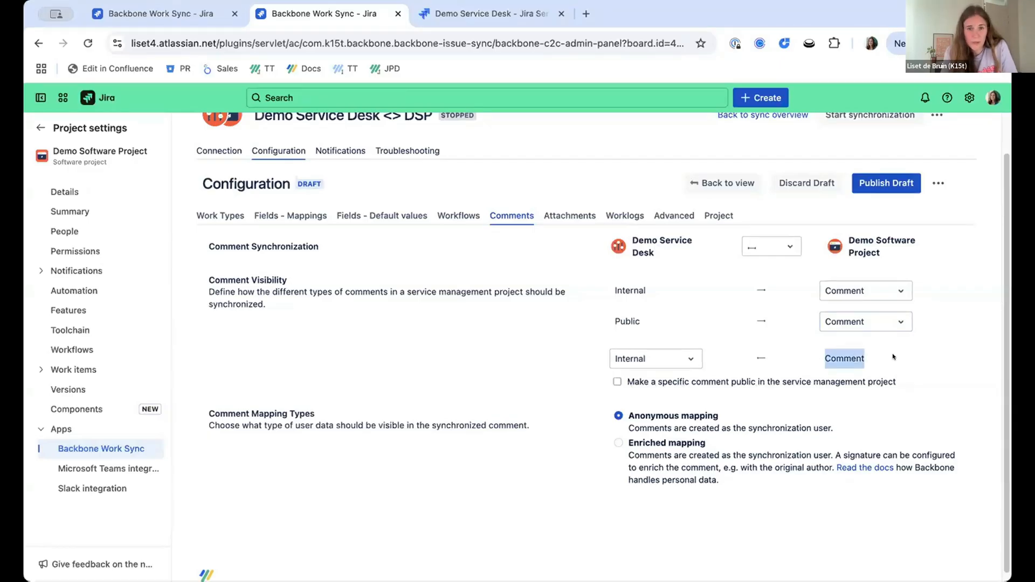
click(691, 360)
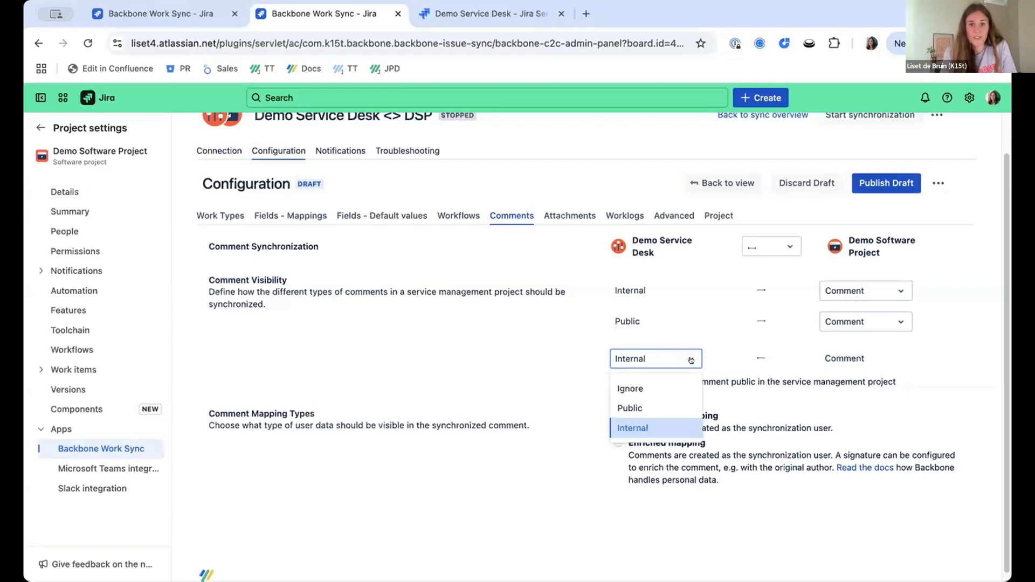
click(730, 379)
click(721, 404)
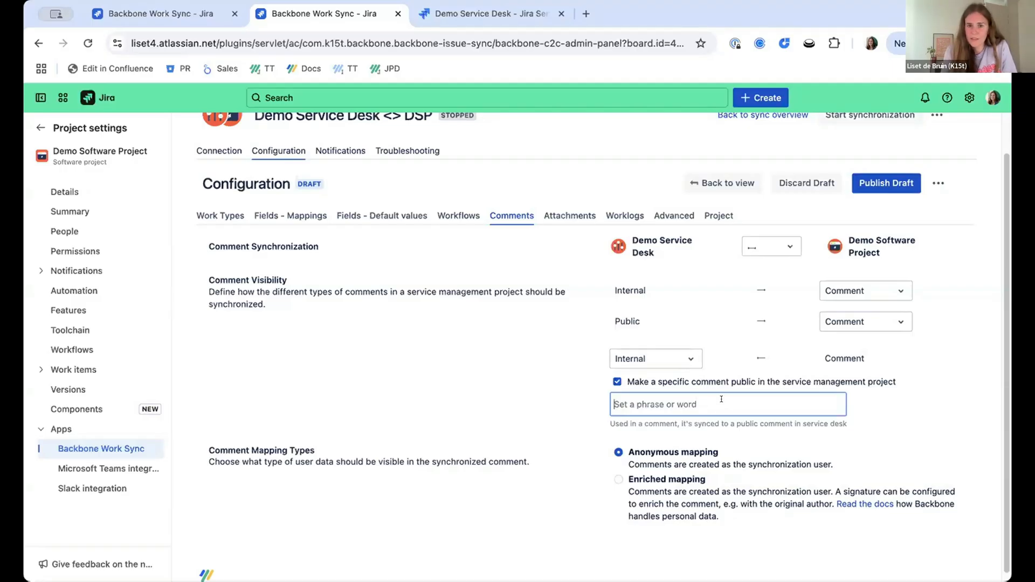
click(668, 382)
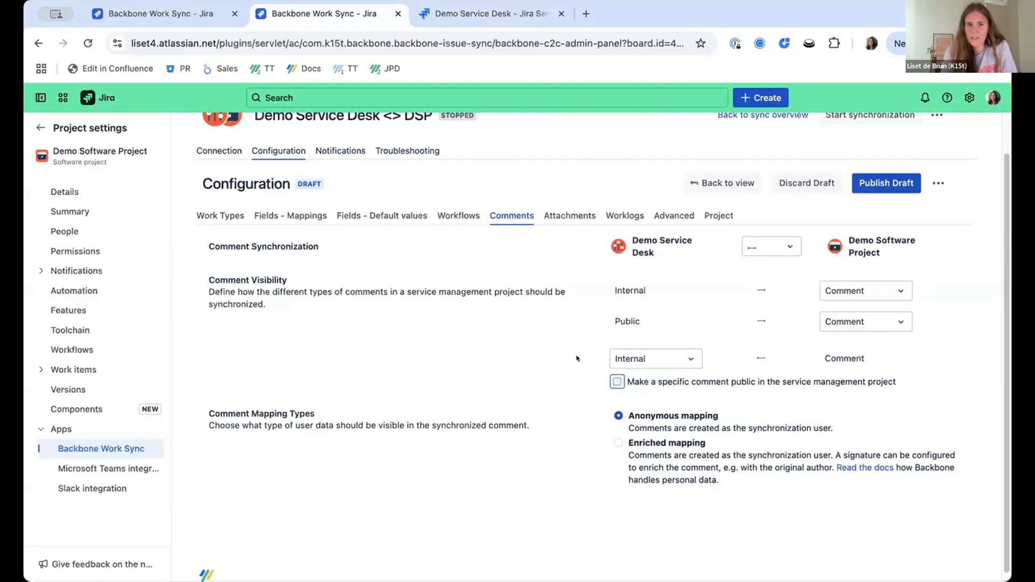
Set the comment mapping type to Enriched mapping.
scroll(576, 358, down, 1)
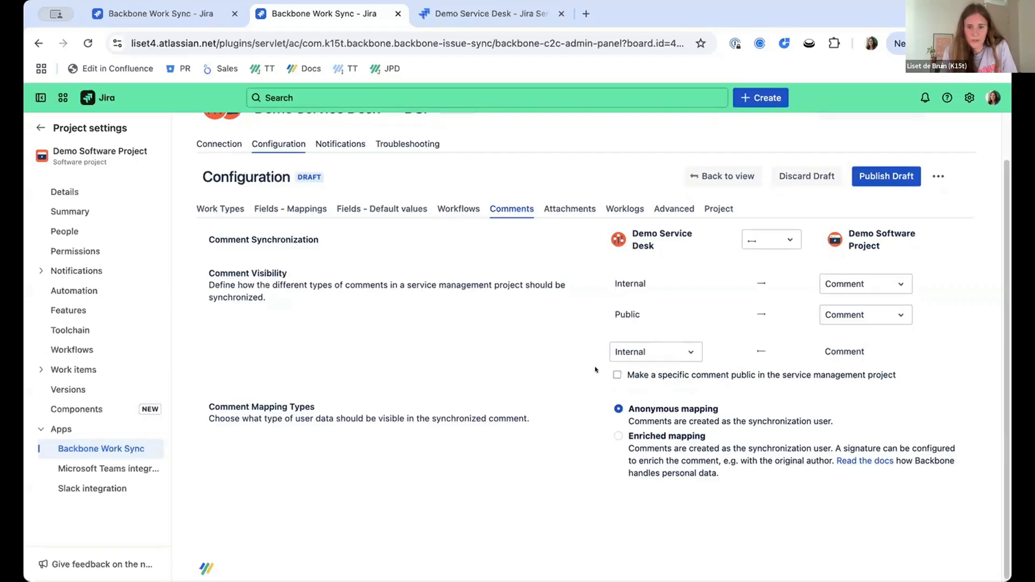
click(620, 427)
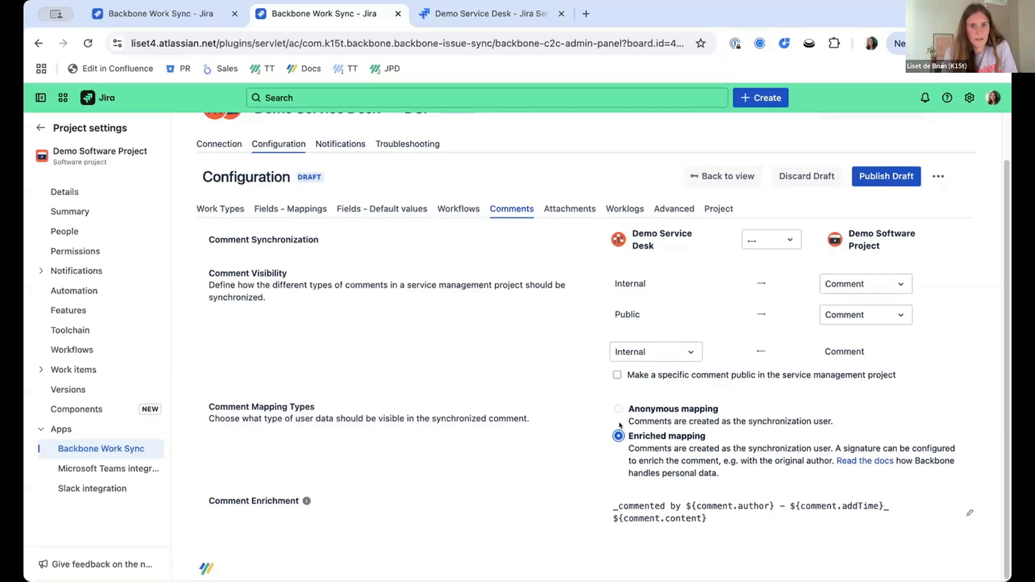
scroll(620, 426, up, 3)
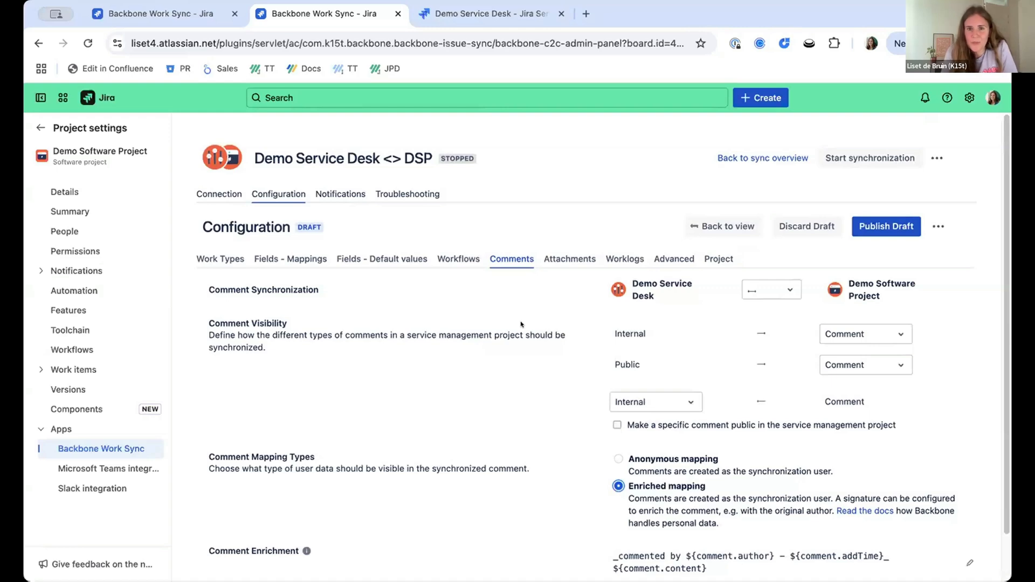
Enable attachment synchronization in both directions between Demo Service Desk and Demo Software Project.
click(561, 254)
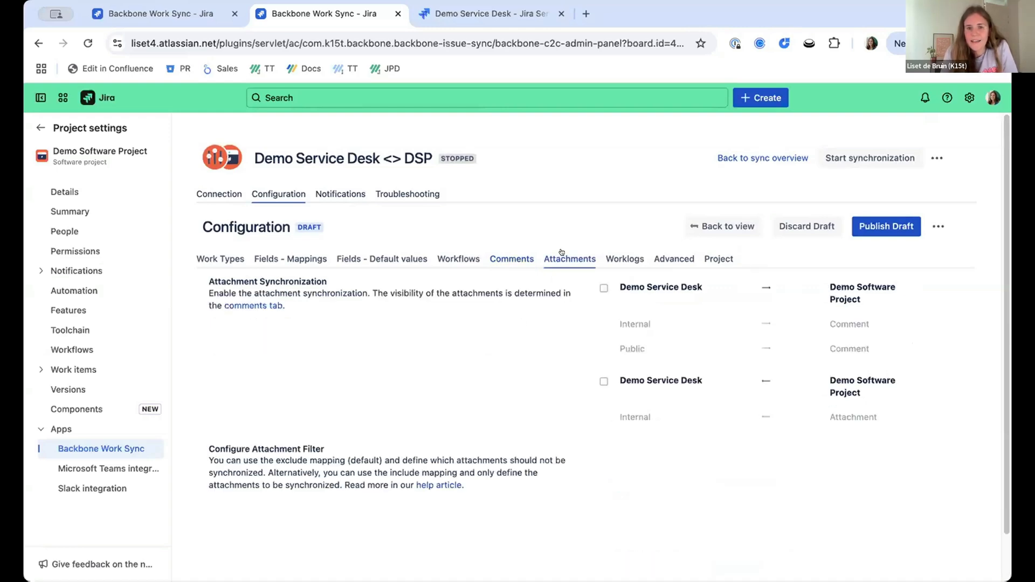
click(603, 287)
click(603, 380)
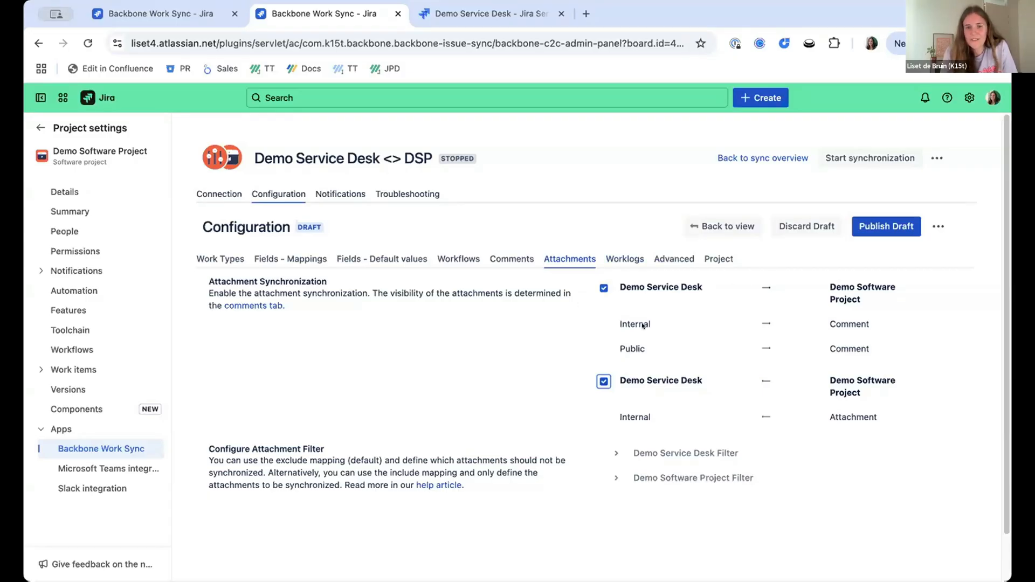
Review the Worklogs, Advanced and Project settings, and publish the configuration draft with the synchronization started.
click(625, 258)
click(670, 260)
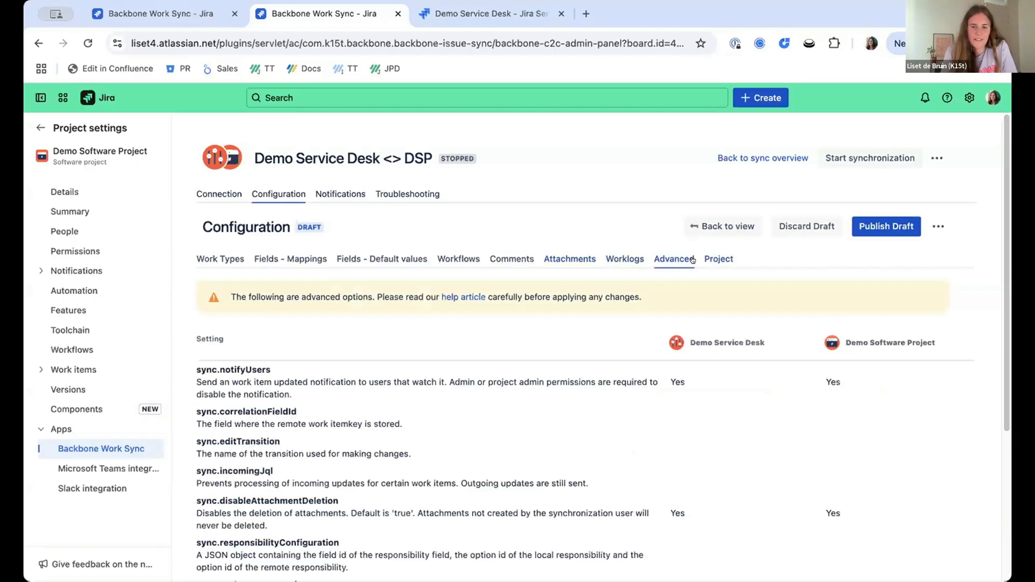
click(721, 259)
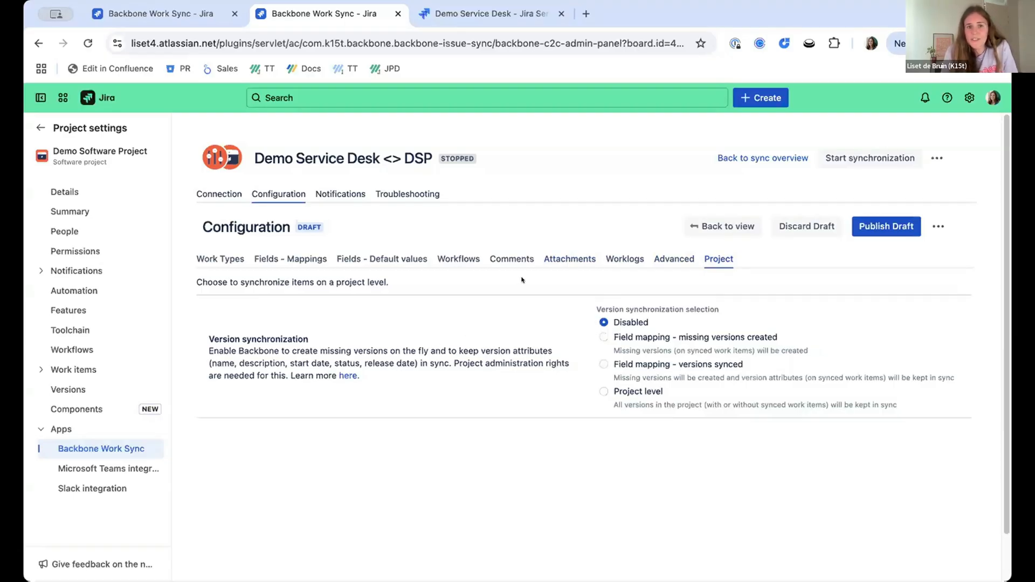
click(874, 227)
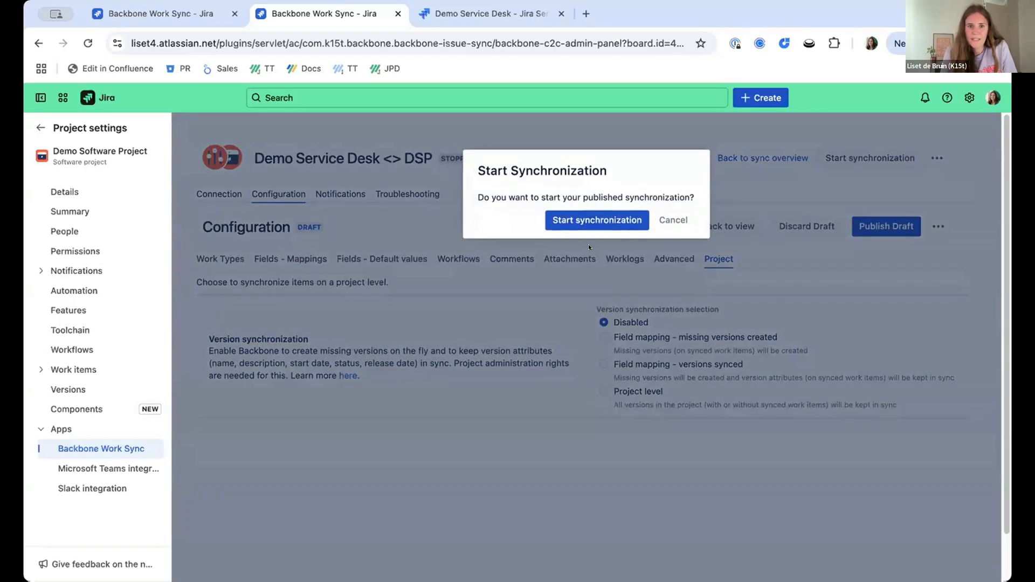
click(585, 222)
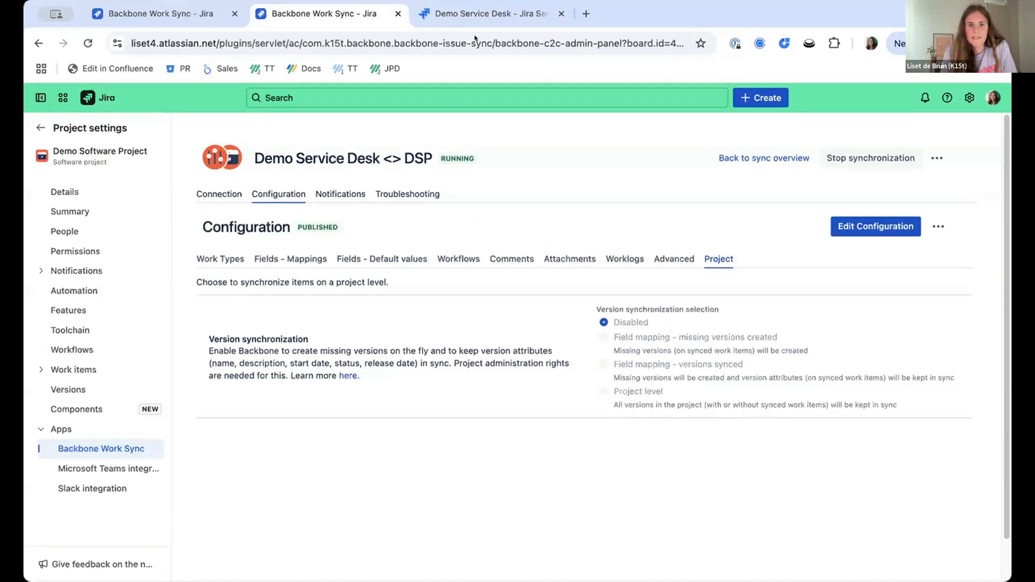
Open the Get IT help request form under Common Requests in the Demo Service Desk customer portal.
click(474, 14)
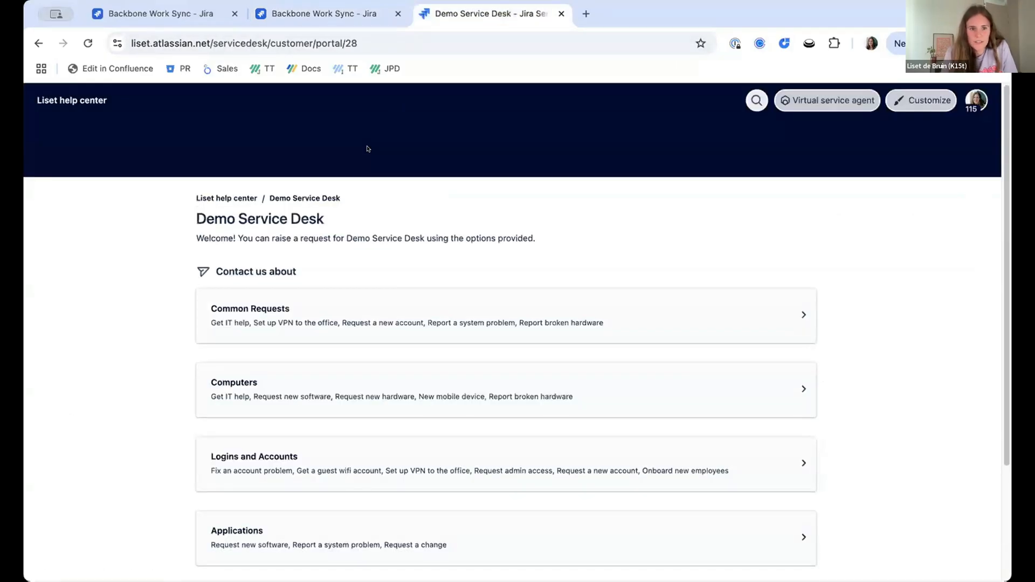
scroll(362, 205, down, 1)
click(353, 284)
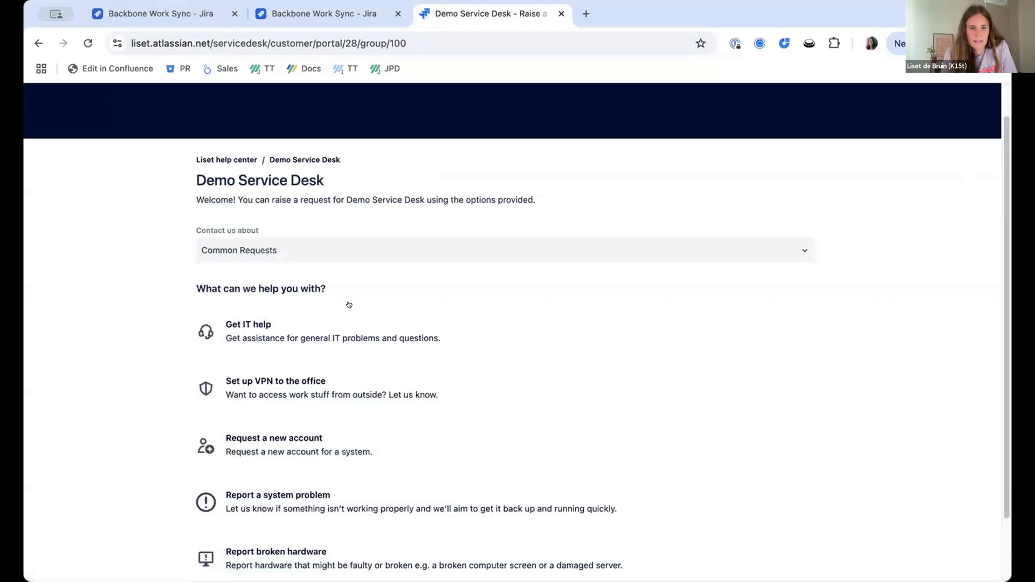
click(346, 326)
scroll(349, 334, down, 2)
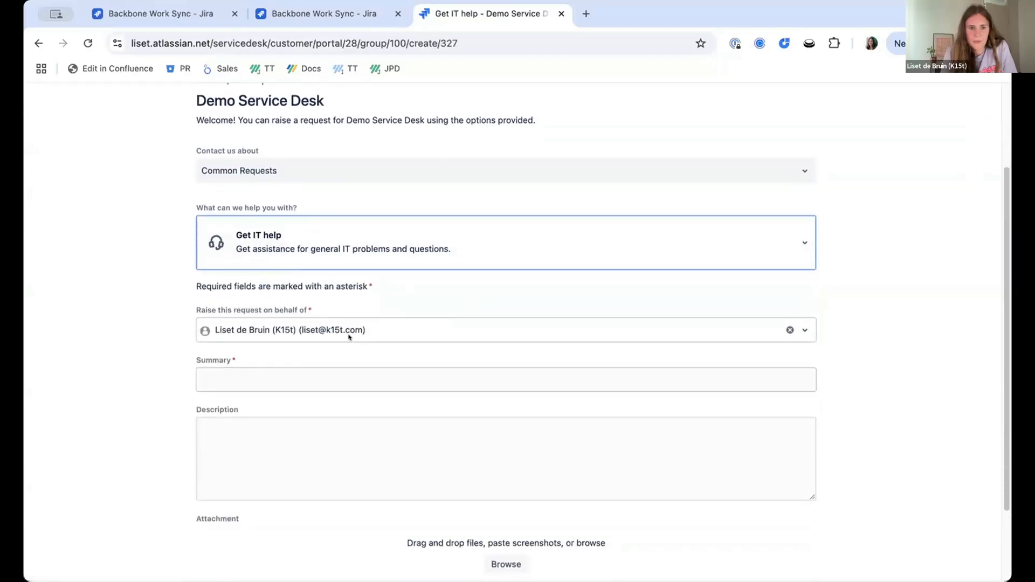
Submit the Get IT help request with the summary "Test" and the description "description".
scroll(349, 338, down, 1)
click(356, 350)
text(Test)
click(355, 410)
text(descr)
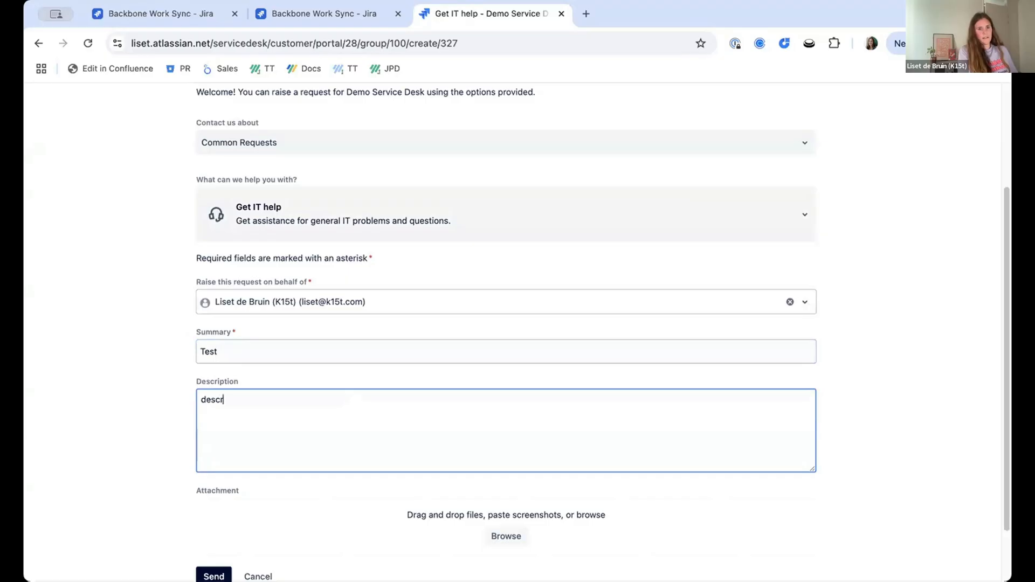
text(iption)
scroll(115, 469, down, 2)
click(196, 505)
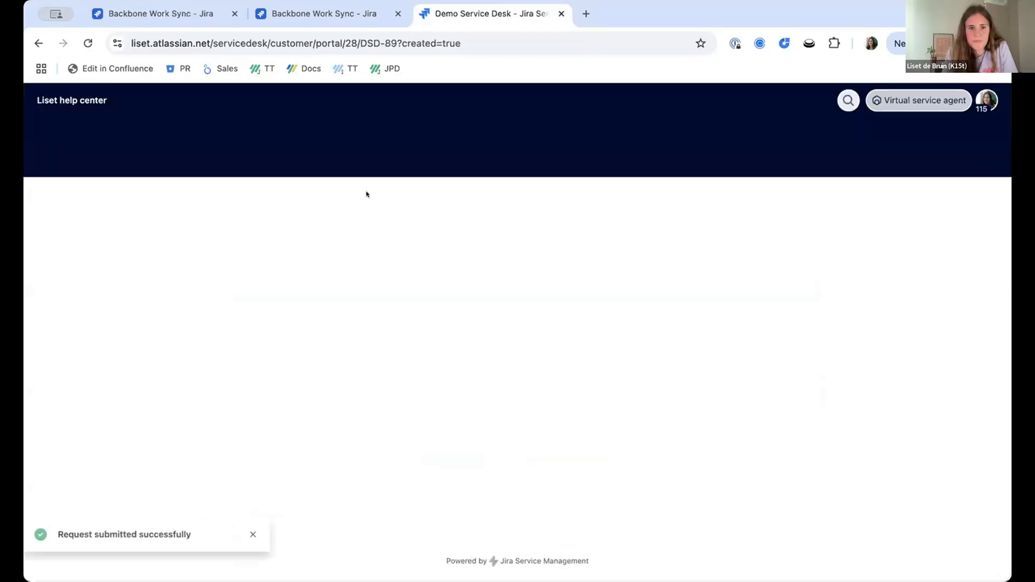
Open the new request in the service desk project, check its Backbone Work Sync status and view its synced counterpart in Demo Software Project.
click(369, 197)
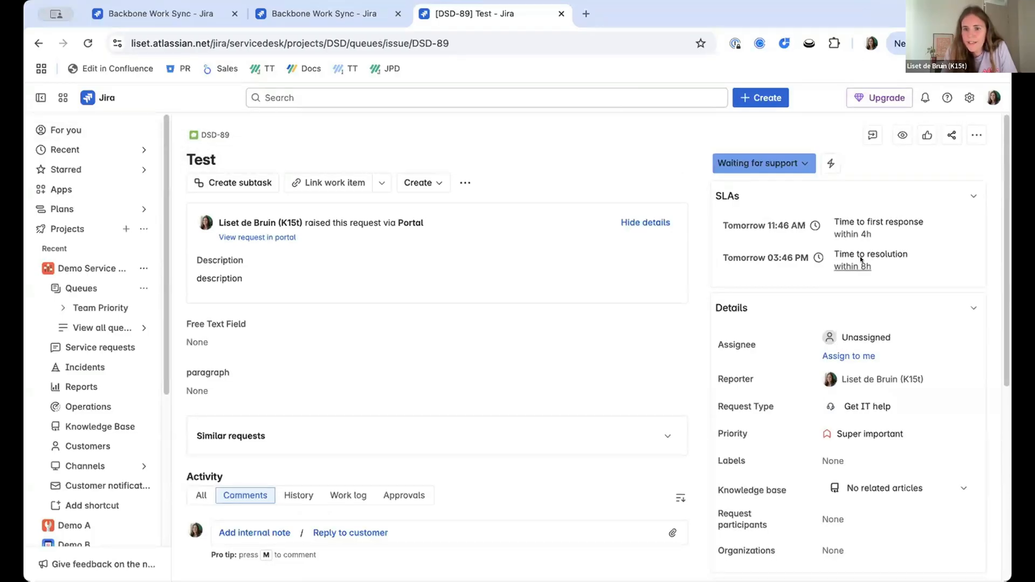
scroll(861, 259, down, 3)
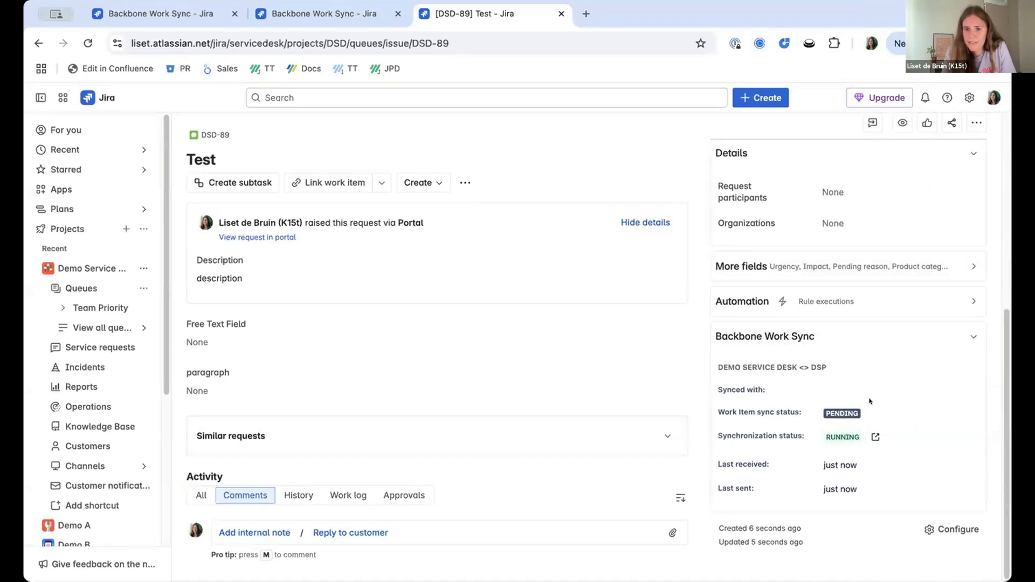
key(ctrl+r)
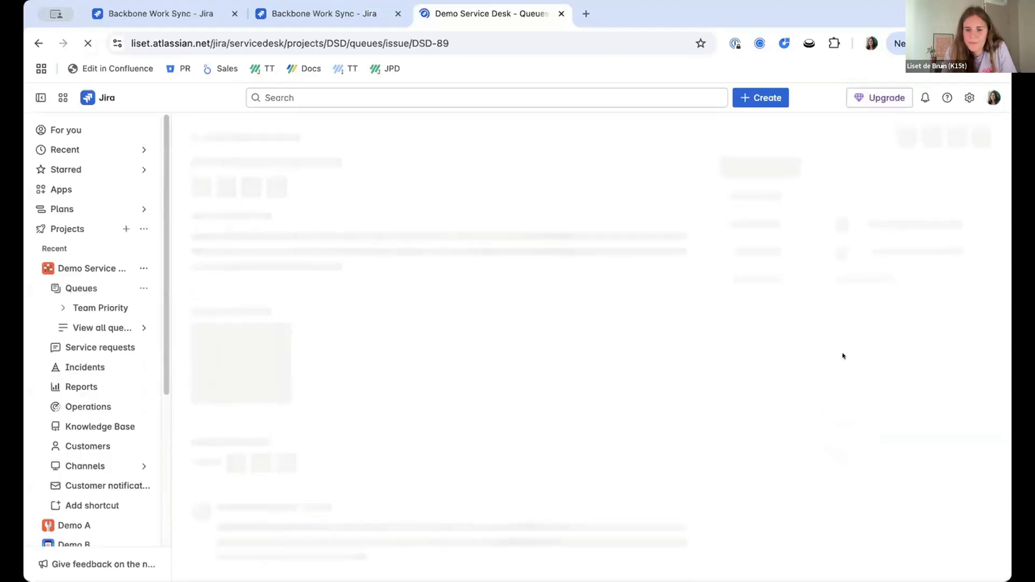
scroll(846, 377, down, 5)
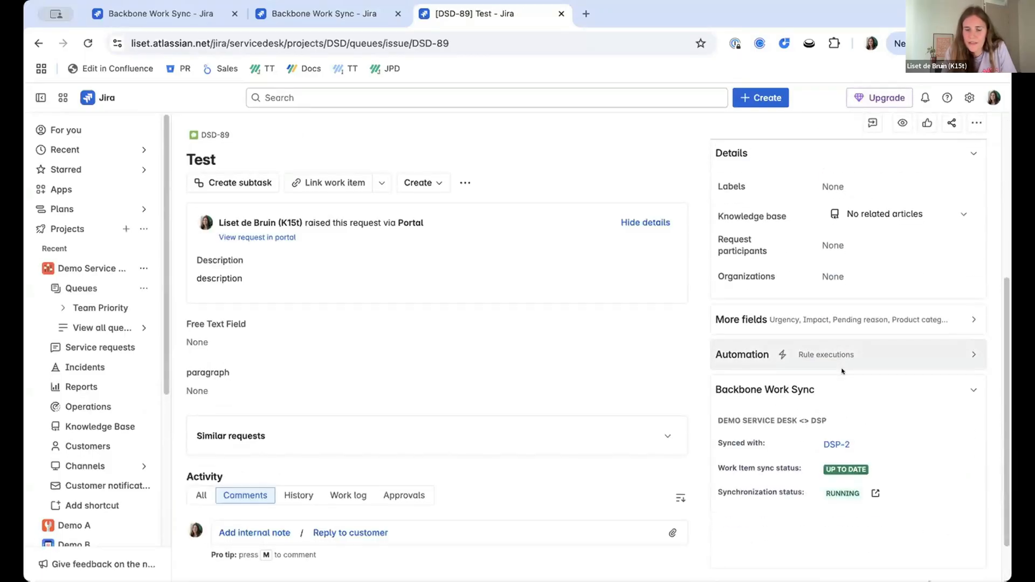
scroll(851, 421, down, 2)
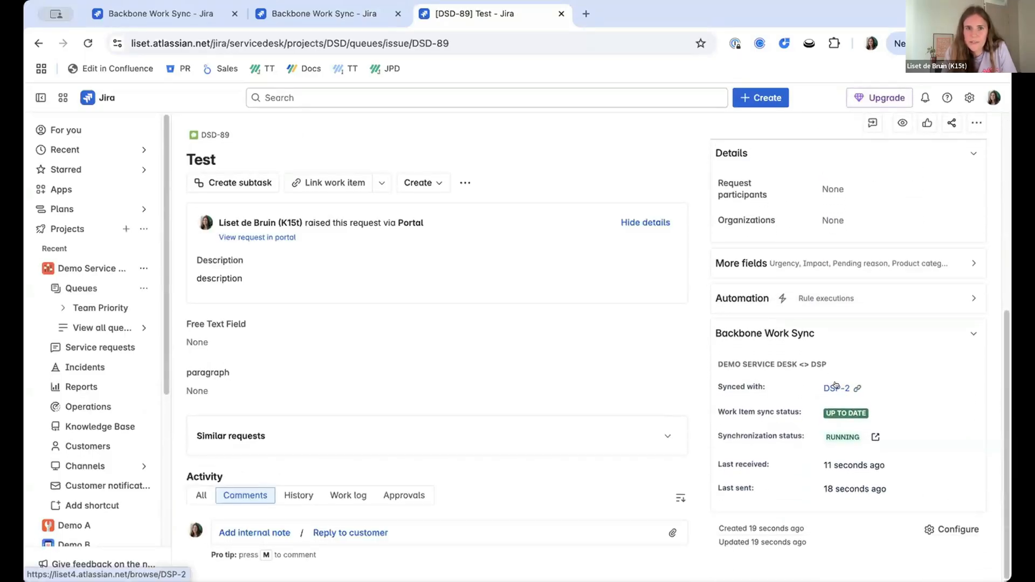
super+click(836, 386)
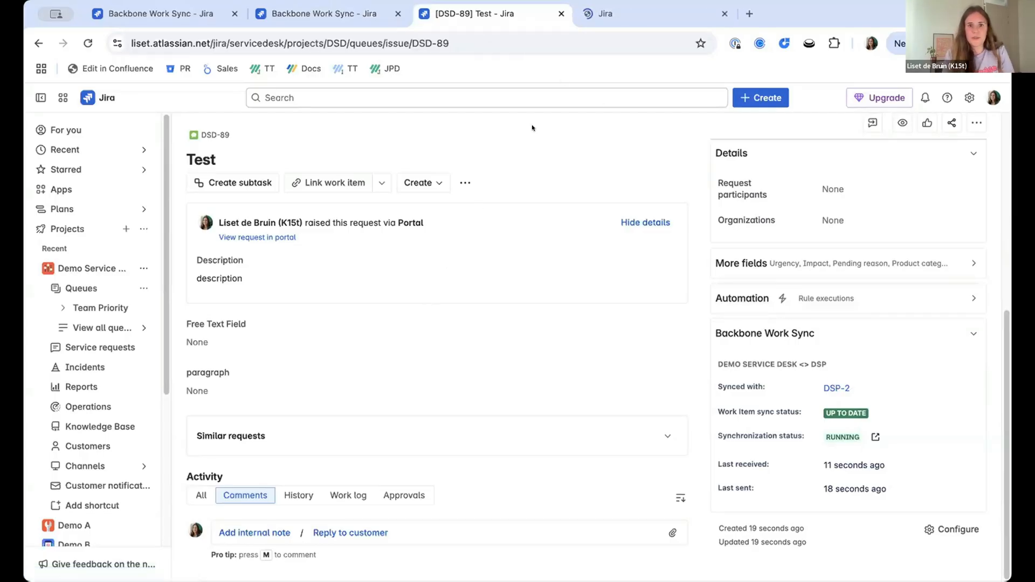
click(654, 14)
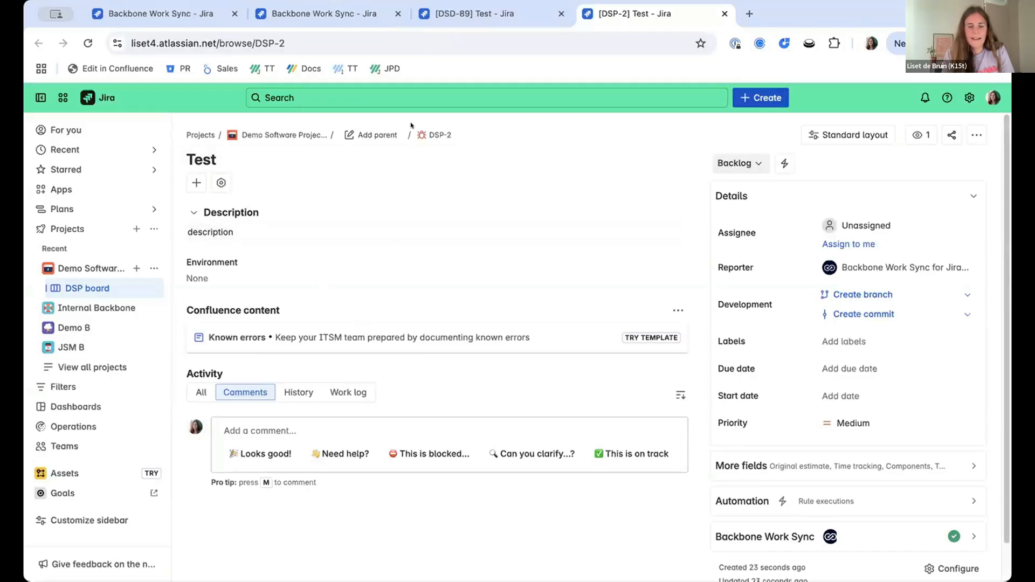
Check the synchronization's comment settings and save the comment "add a comment" on DSP-2.
click(333, 430)
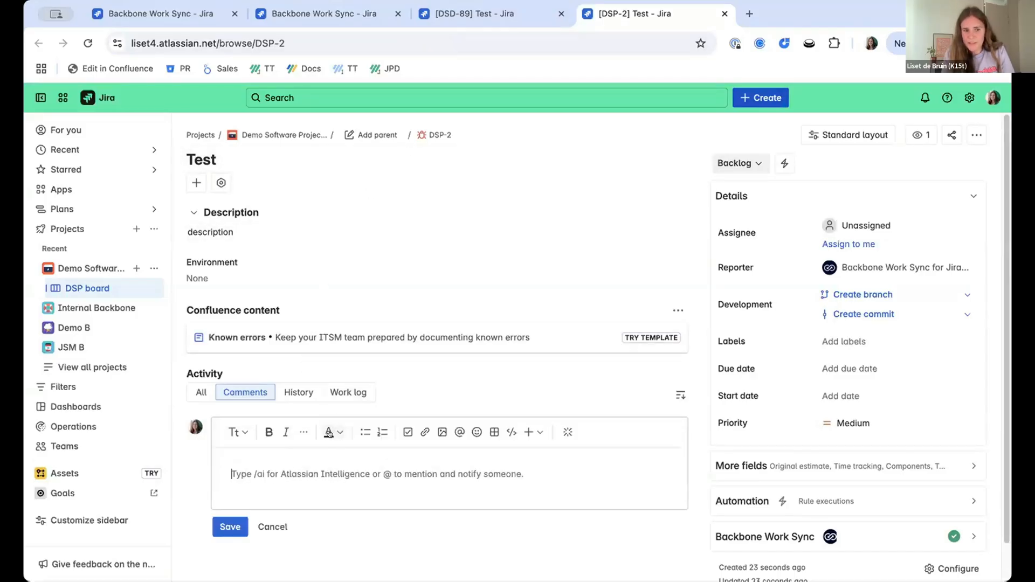
click(315, 15)
click(495, 261)
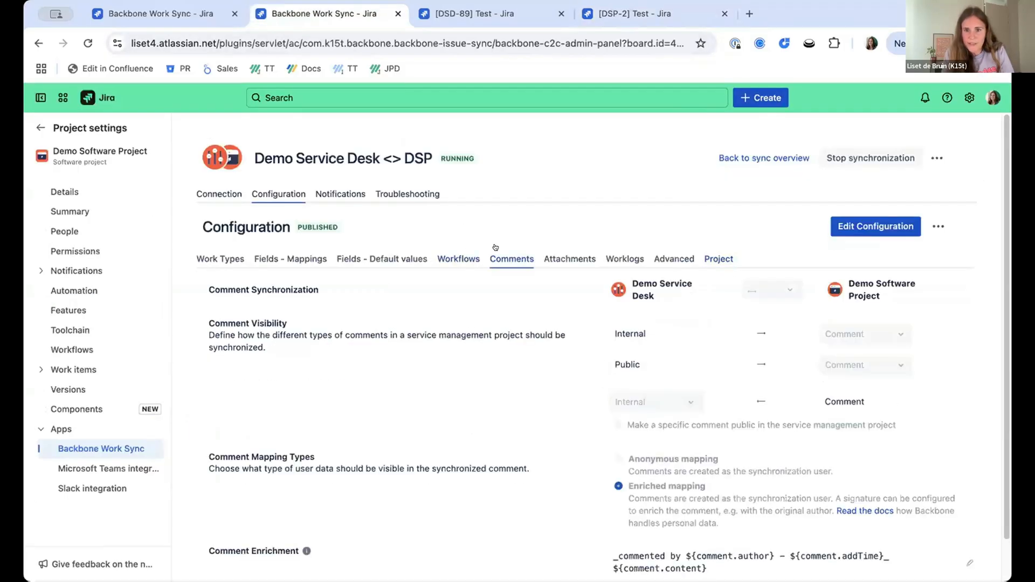
click(628, 13)
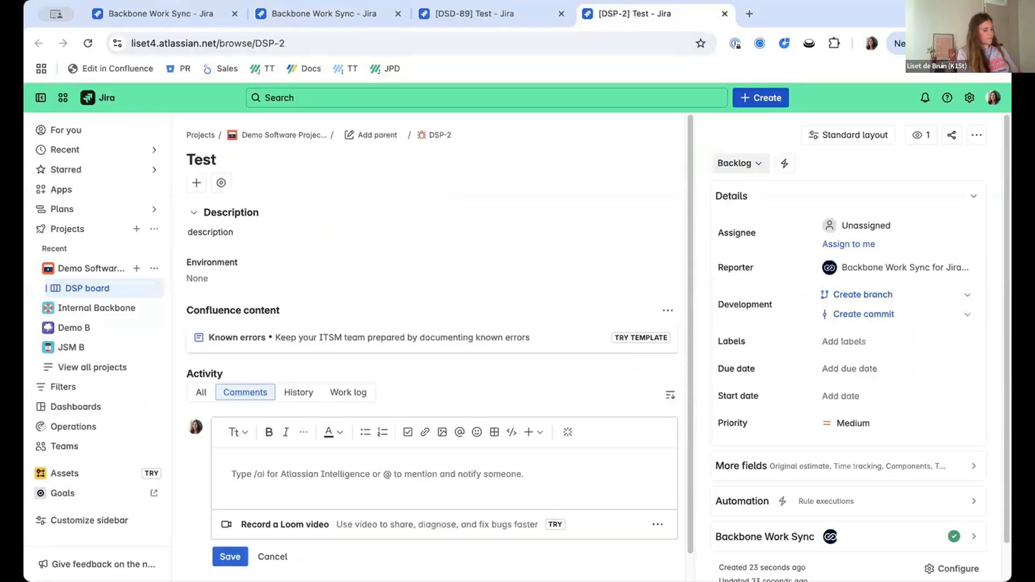
text(add a comment)
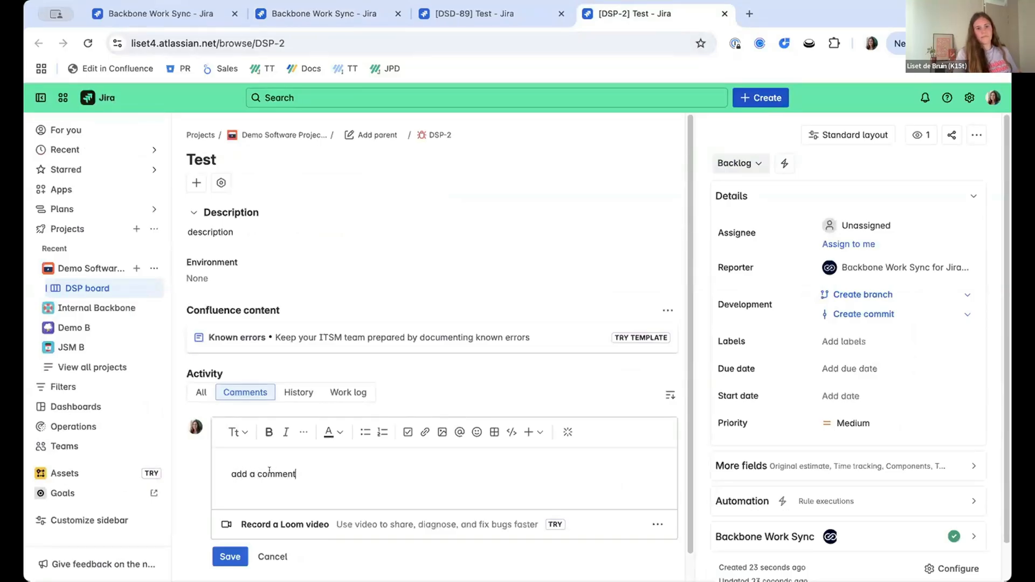
click(229, 551)
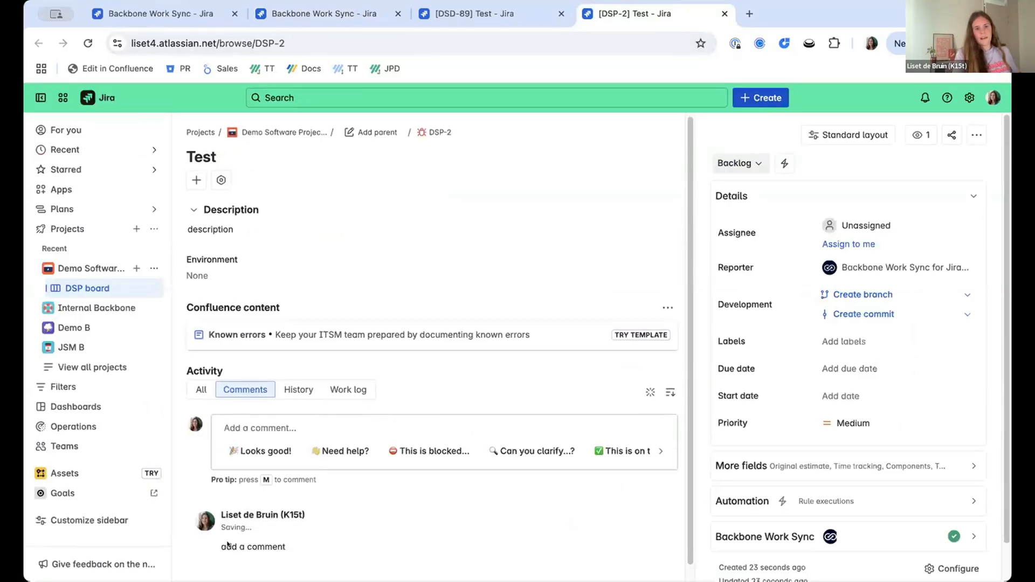
Change the description of DSP-2 to "description update" and save it.
click(249, 228)
text(update)
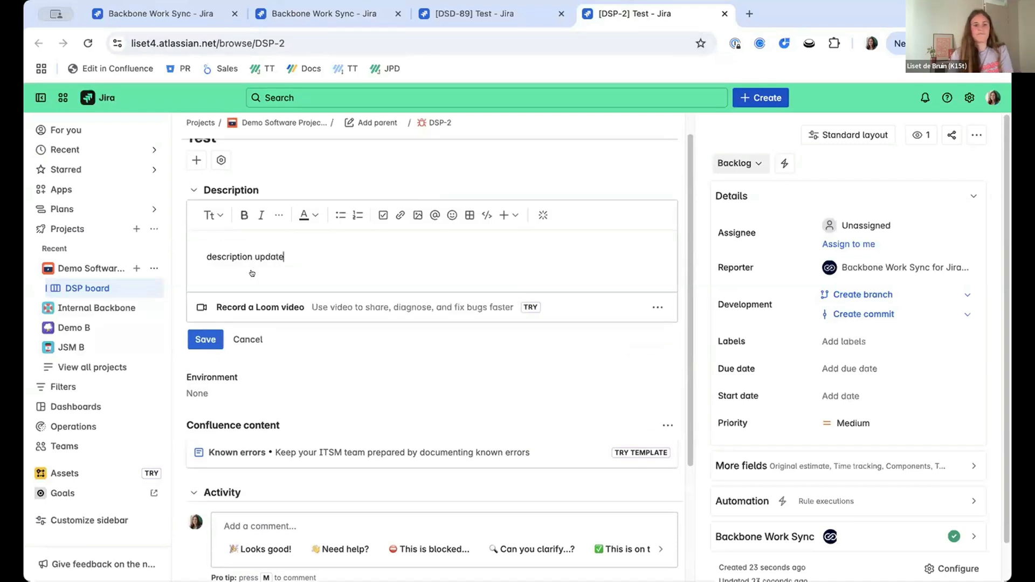
click(194, 339)
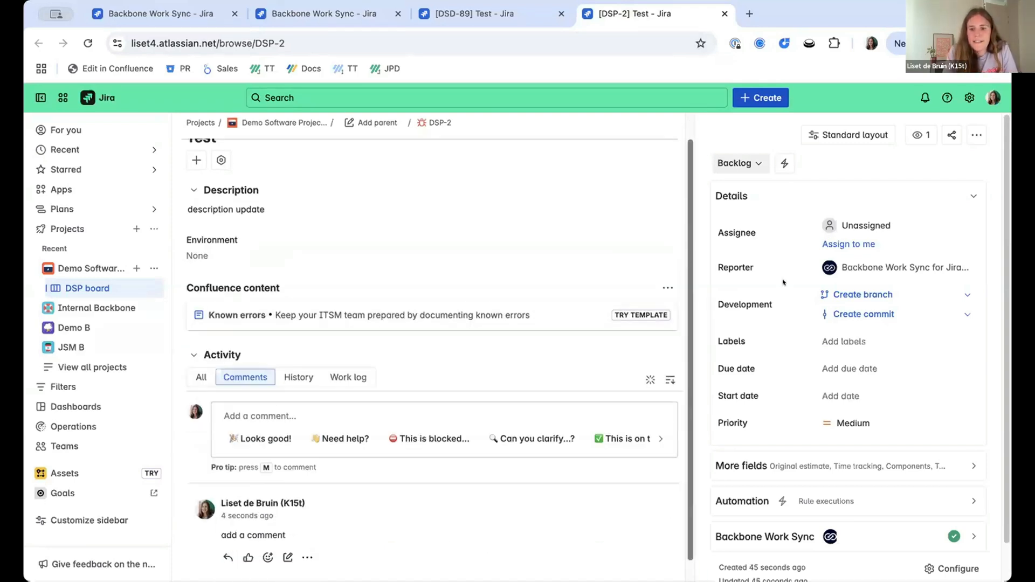
Examine the Backbone Work Sync details of DSP-2, including its work item sync status.
scroll(738, 381, down, 2)
click(782, 495)
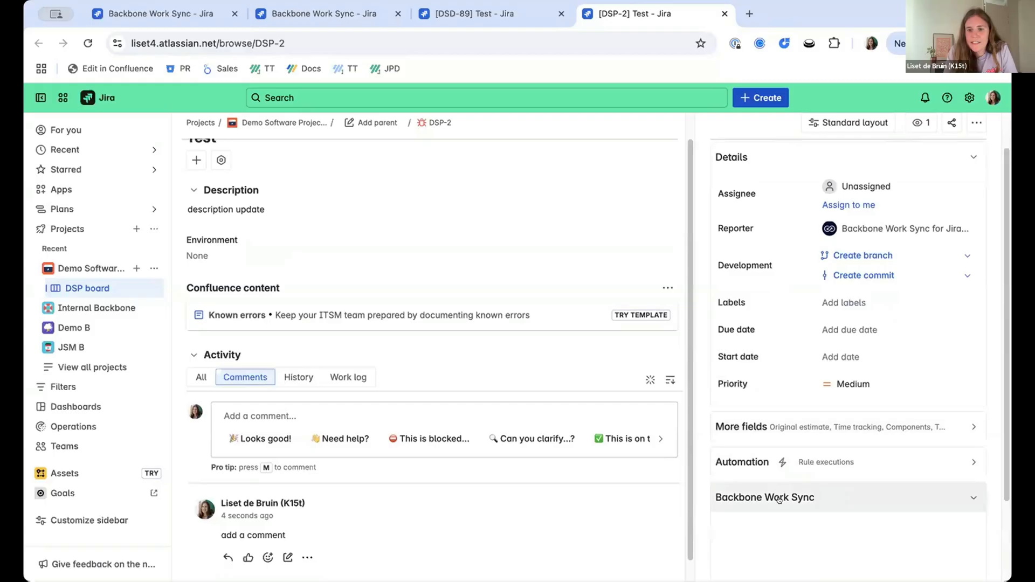
scroll(782, 482, down, 3)
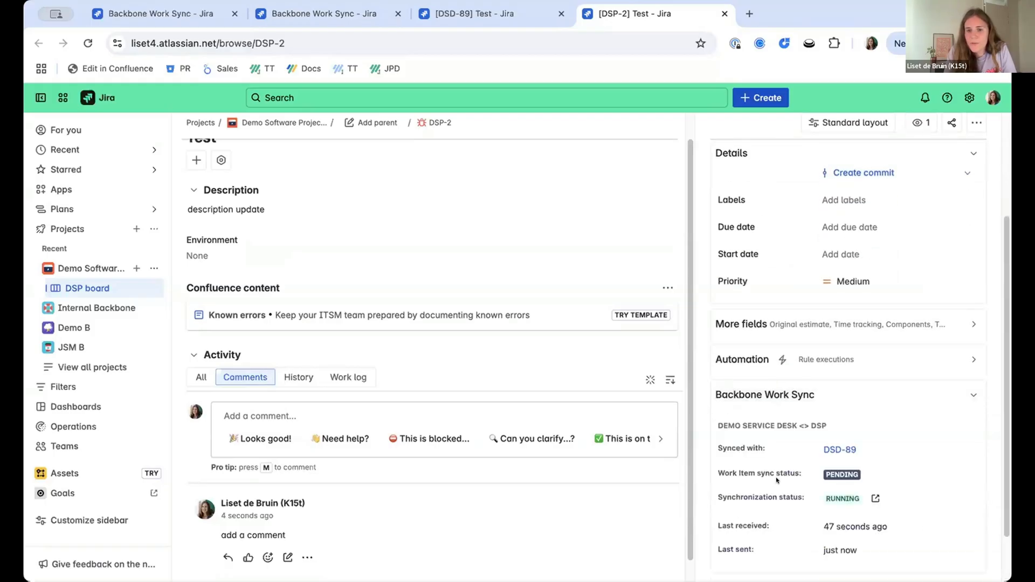
scroll(776, 479, down, 2)
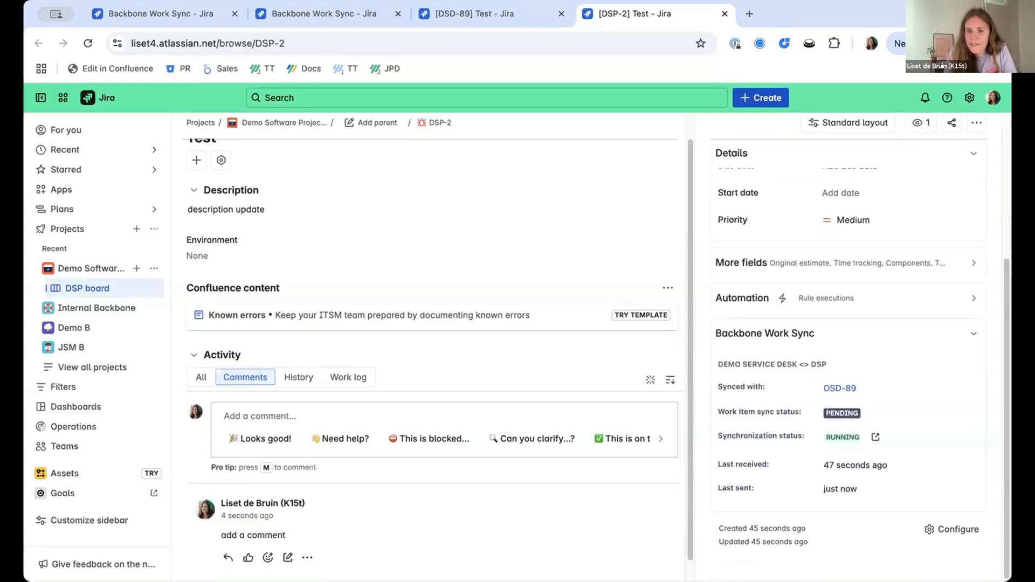
mouse_move(828, 411)
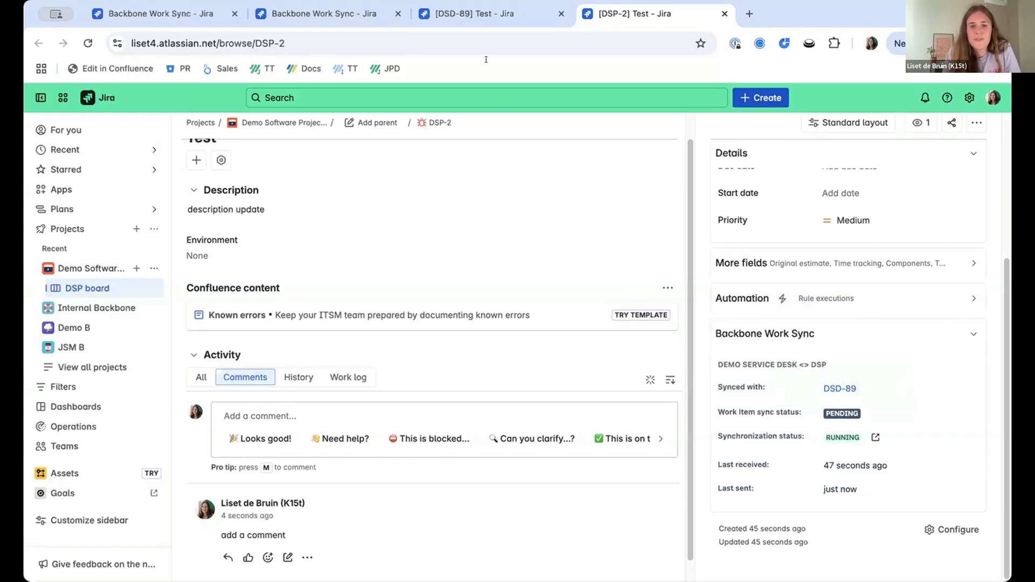
Check the service desk request DSD-89 for the synced description and comment.
click(477, 15)
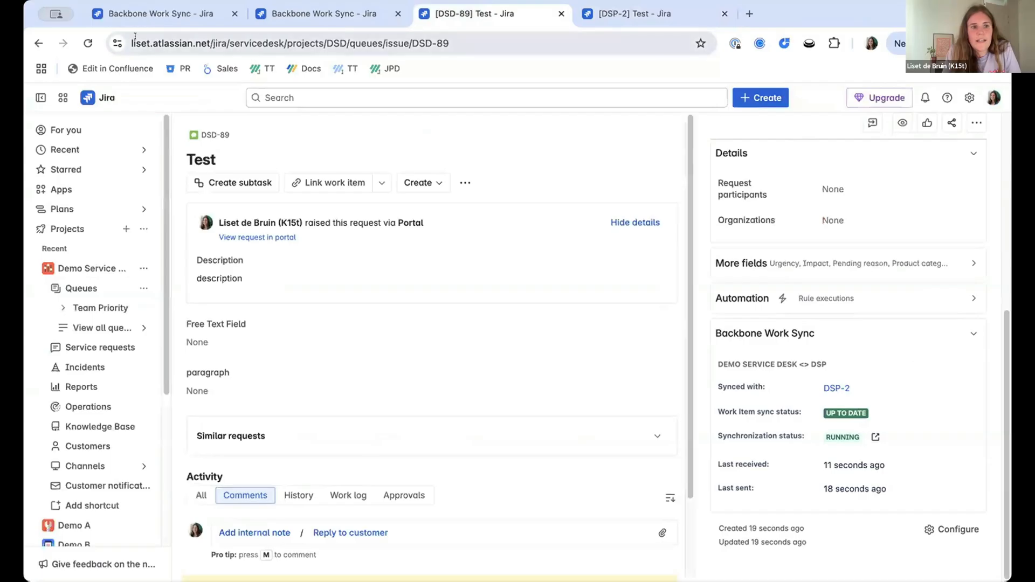
scroll(335, 180, down, 1)
scroll(335, 180, down, 3)
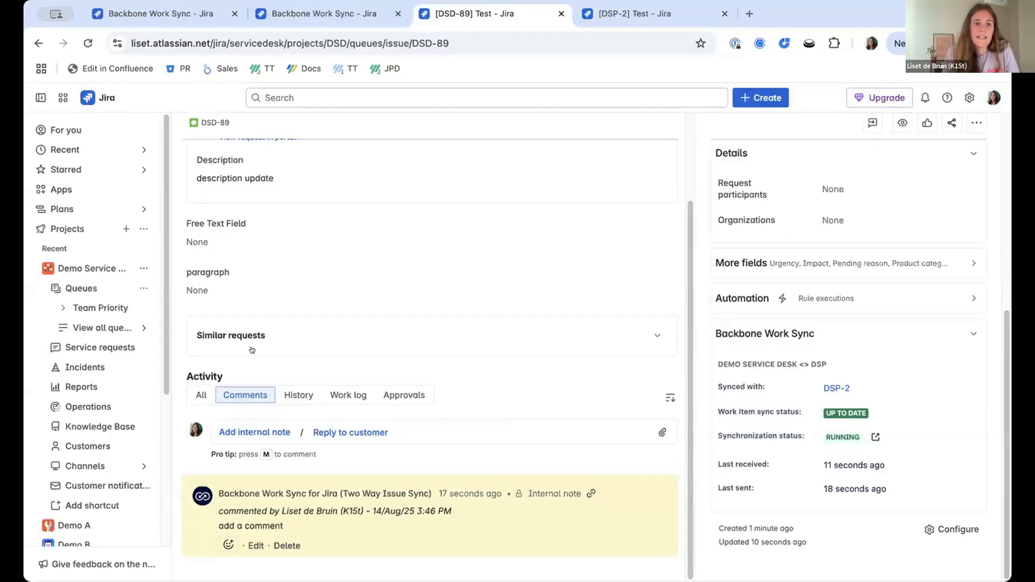
scroll(253, 350, up, 4)
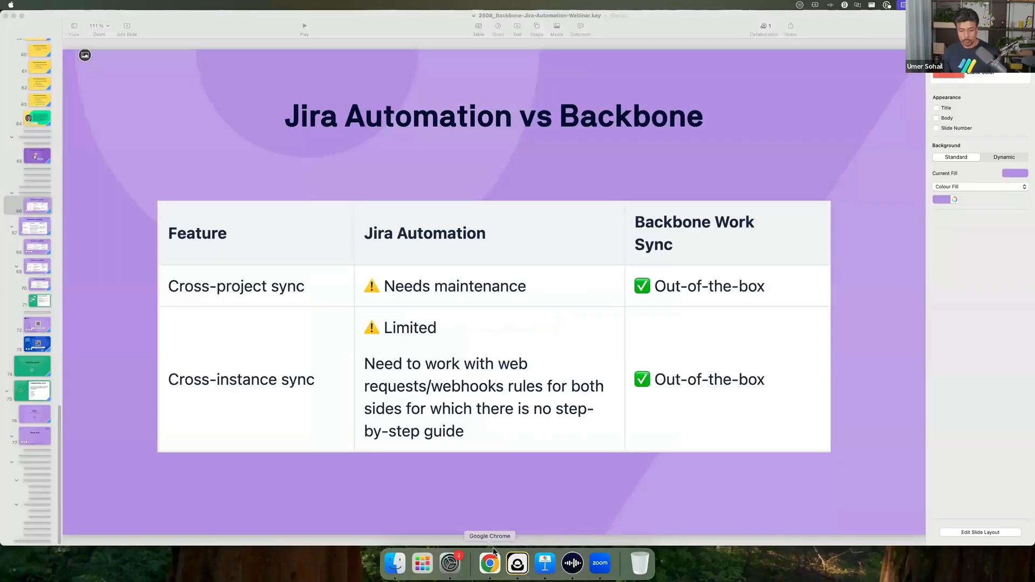
Switch to Keynote and start the slideshow from the "Jira Automation vs Backbone" slide.
click(546, 563)
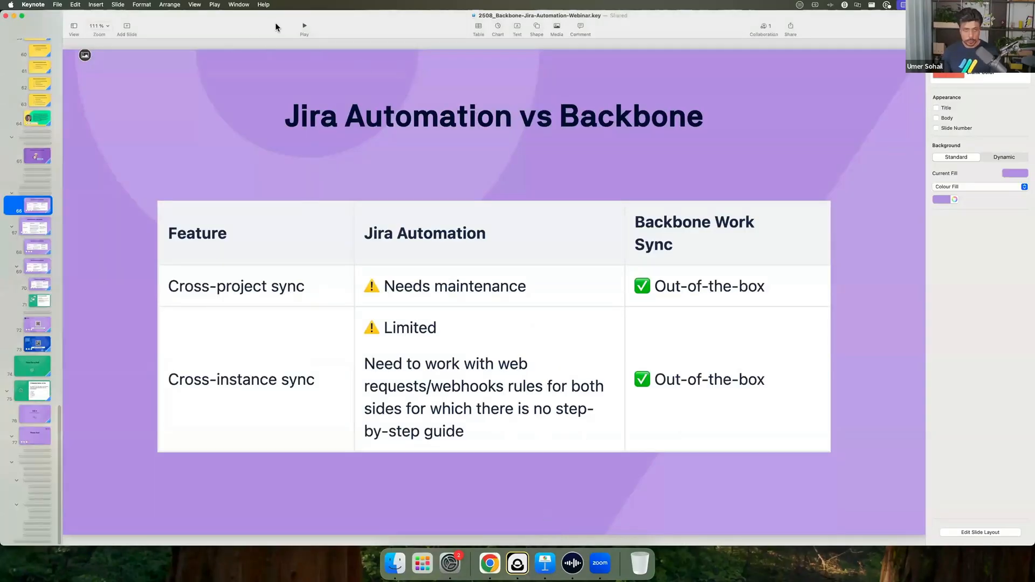
click(302, 29)
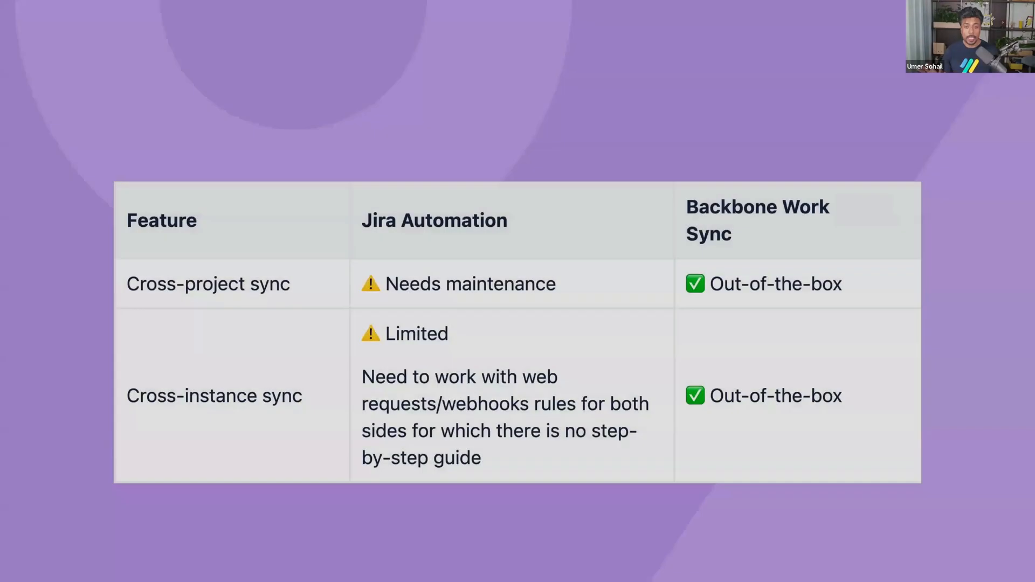